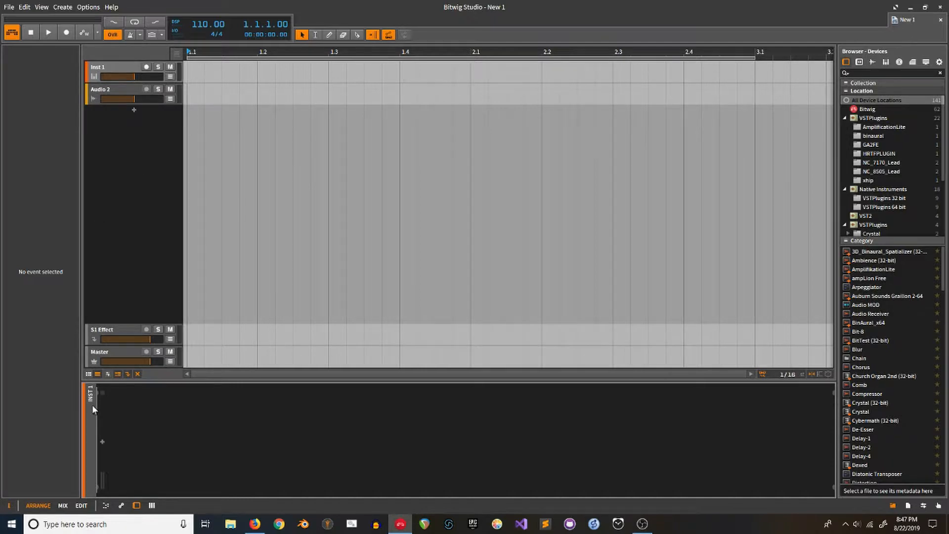
Step: Show the clip launcher, add an instrument track named 'control', and search Windows for 'loop'
{"action": "left_click", "coordinate": [89, 374]}
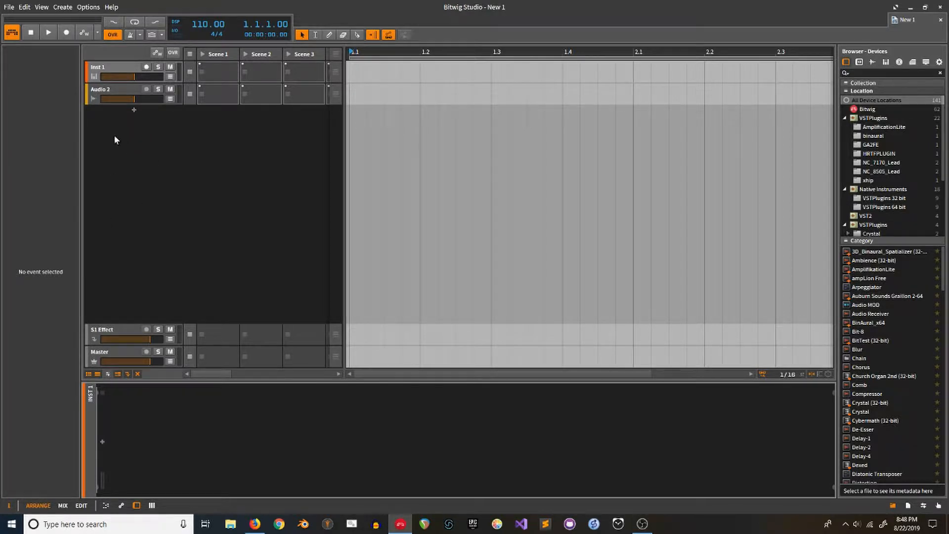
{"action": "double_click", "coordinate": [108, 112]}
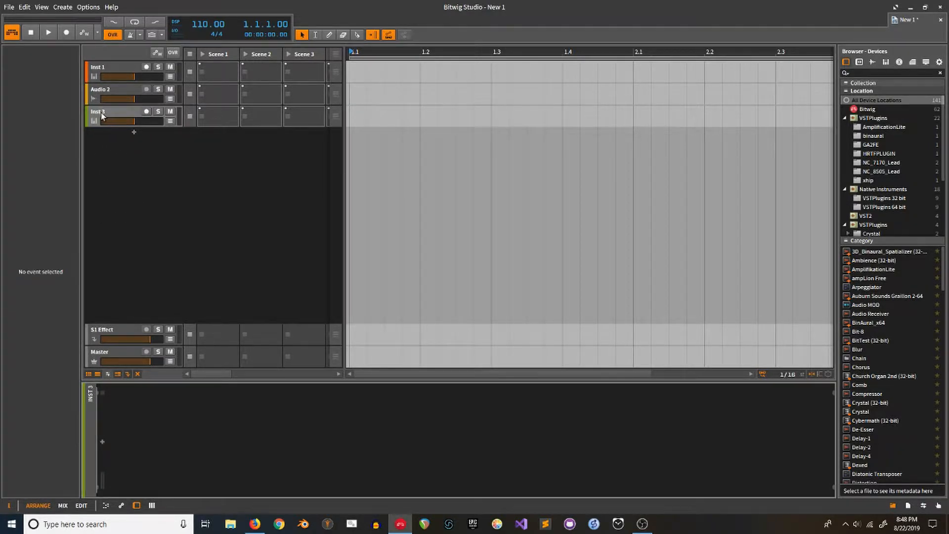
{"action": "right_click", "coordinate": [102, 113]}
{"action": "left_click", "coordinate": [115, 119]}
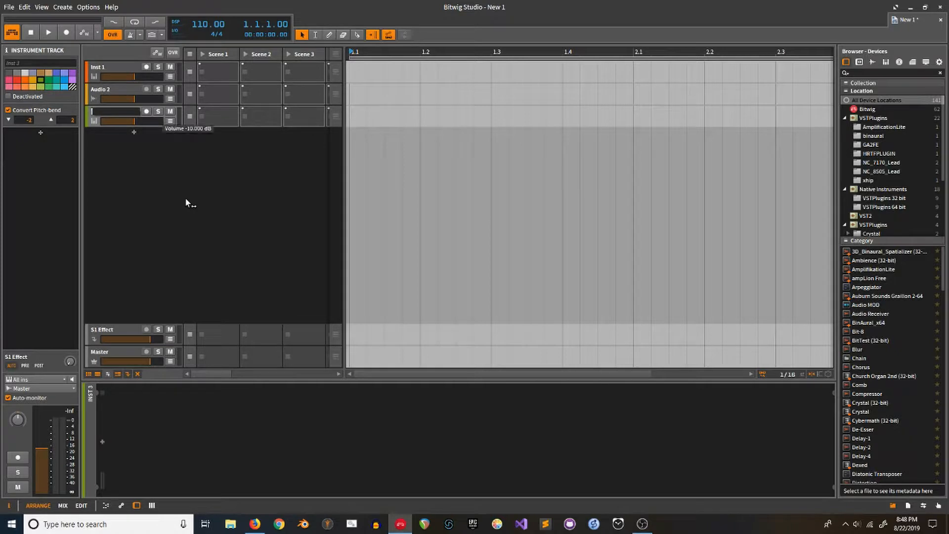
{"action": "type", "text": "control"}
{"action": "key", "text": "Return"}
{"action": "left_click", "coordinate": [109, 526]}
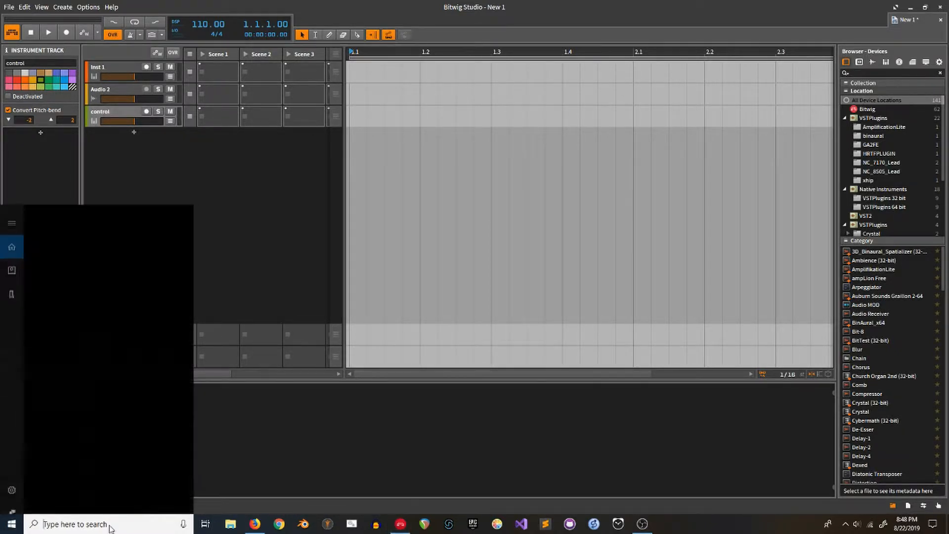
{"action": "type", "text": "loop"}
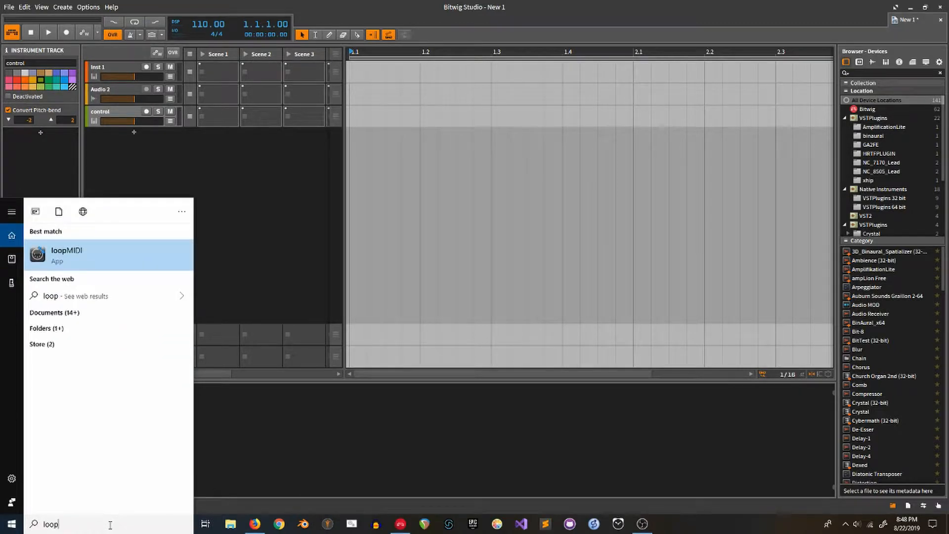
Step: Launch loopMIDI, check its ports by selecting loopMIDI Port, then close it
{"action": "left_click", "coordinate": [90, 257]}
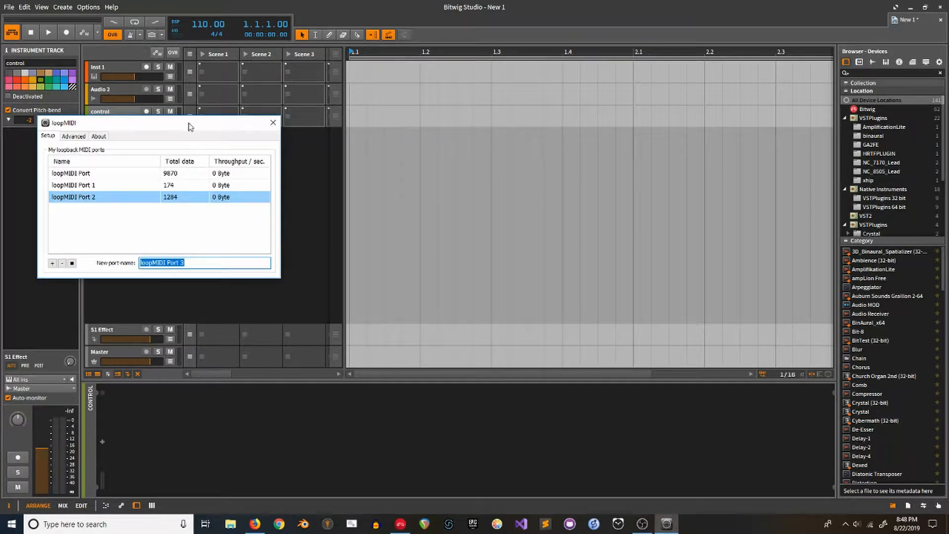
{"action": "left_click_drag", "start_coordinate": [121, 127], "coordinate": [460, 190]}
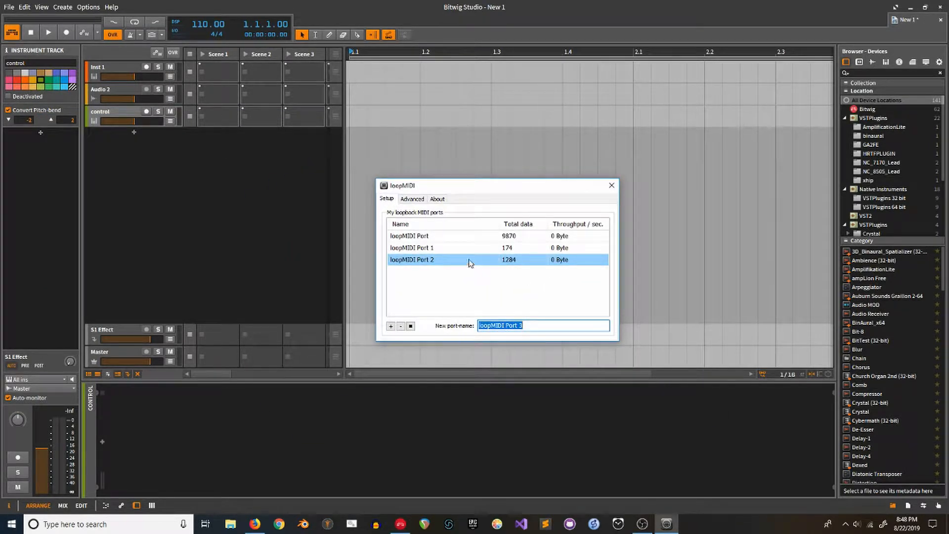
{"action": "left_click", "coordinate": [459, 237]}
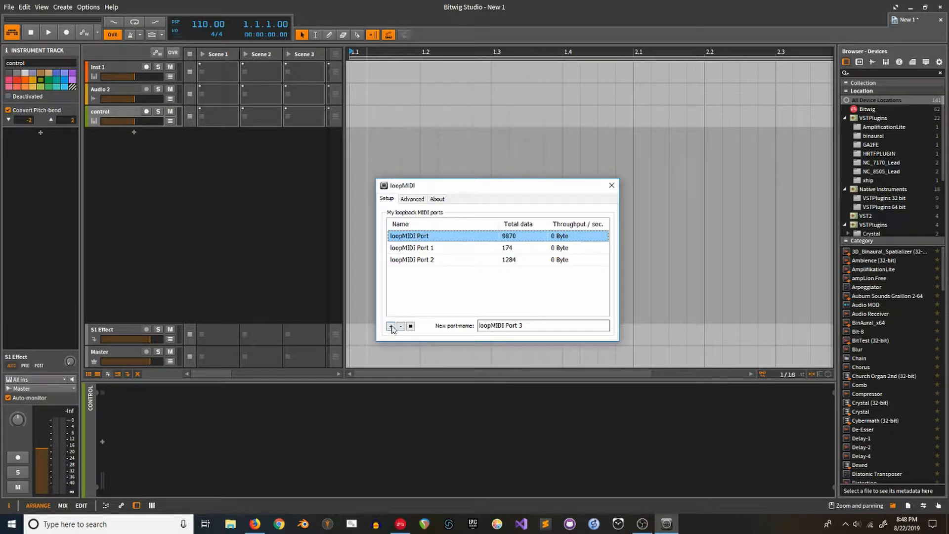
{"action": "left_click", "coordinate": [612, 186]}
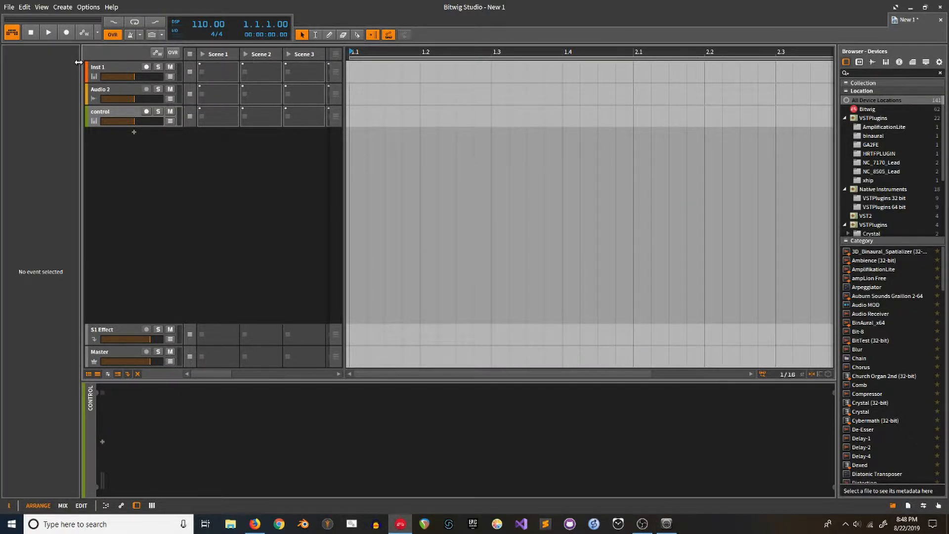
Step: In Preferences > Controllers, confirm the MIDI Keyboard input stays on loopMIDI Port, then close with Ok
{"action": "left_click", "coordinate": [88, 7]}
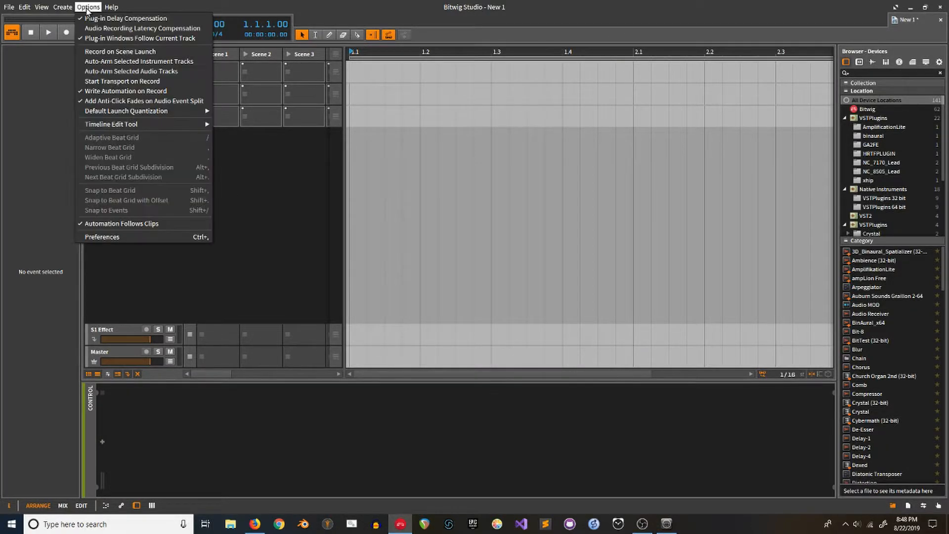
{"action": "left_click", "coordinate": [104, 238]}
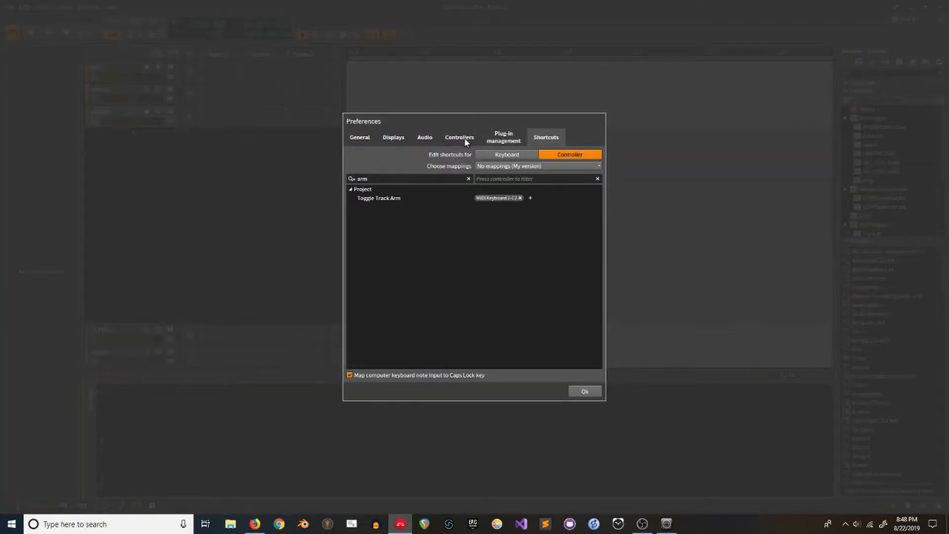
{"action": "left_click", "coordinate": [463, 139]}
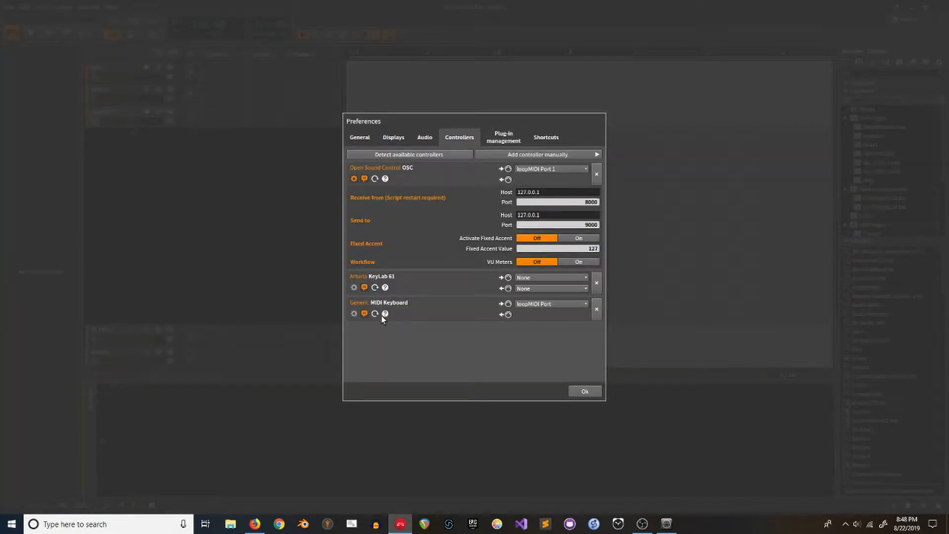
{"action": "left_click", "coordinate": [591, 154]}
{"action": "mouse_move", "coordinate": [643, 156]}
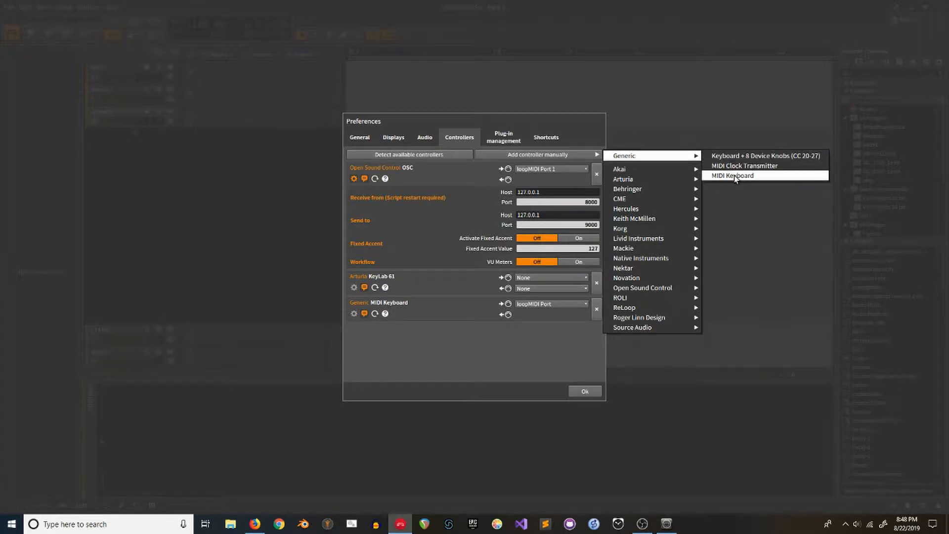
{"action": "left_click", "coordinate": [515, 336]}
{"action": "left_click", "coordinate": [541, 303]}
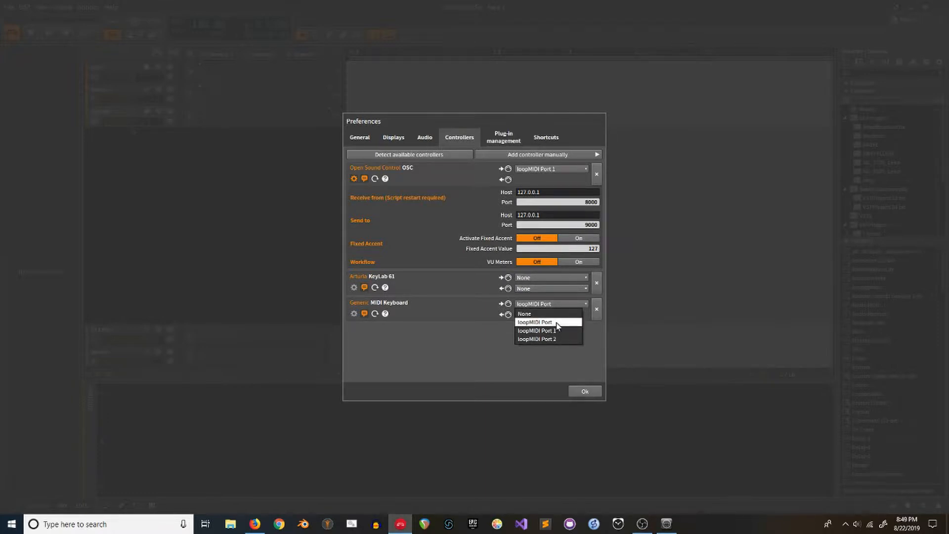
{"action": "left_click", "coordinate": [478, 341]}
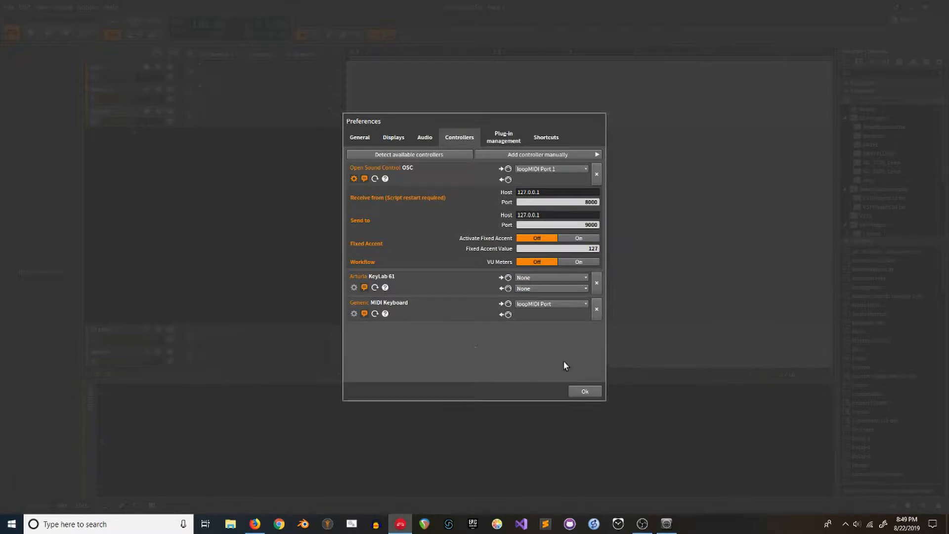
{"action": "left_click", "coordinate": [583, 391]}
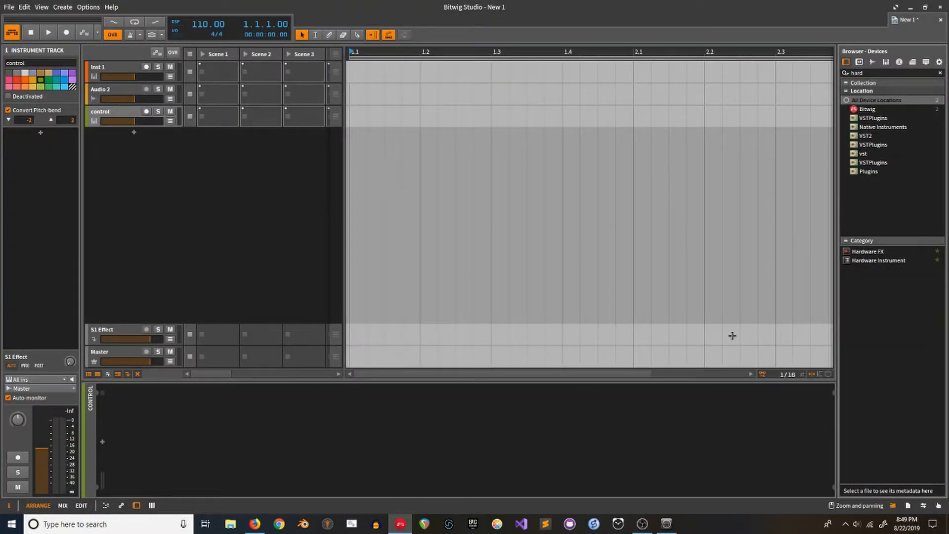
Step: Add a Hardware Instrument to the control track with its MIDI output set to loopMIDI Port
{"action": "left_click", "coordinate": [883, 260]}
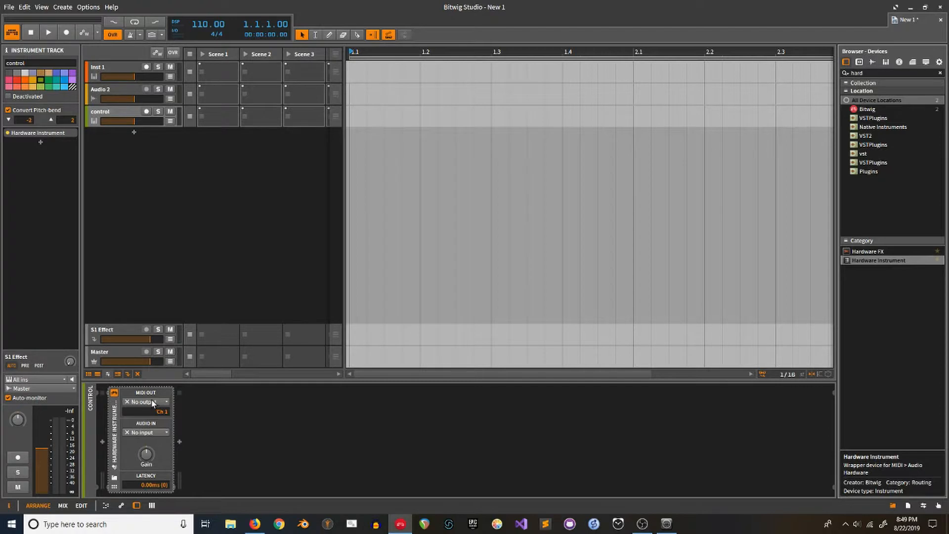
{"action": "left_click", "coordinate": [155, 401]}
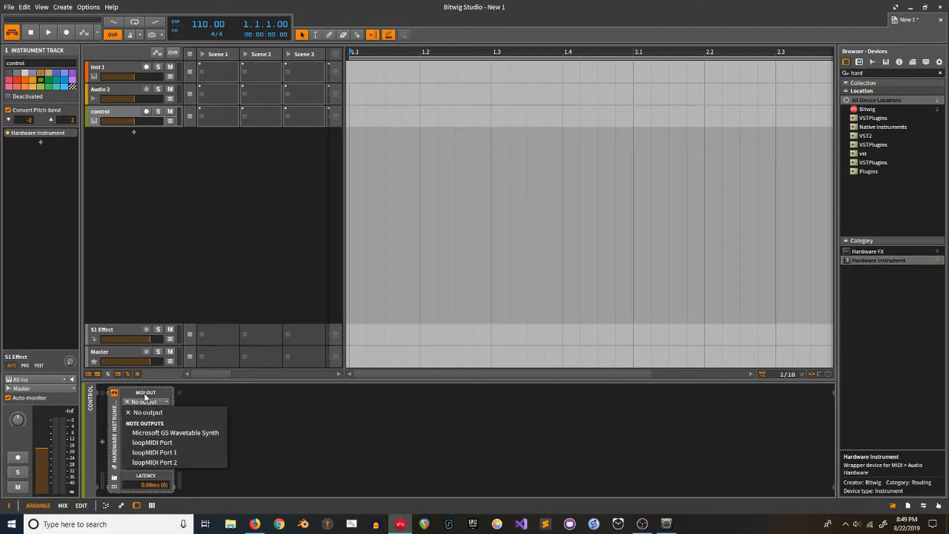
{"action": "left_click", "coordinate": [147, 442]}
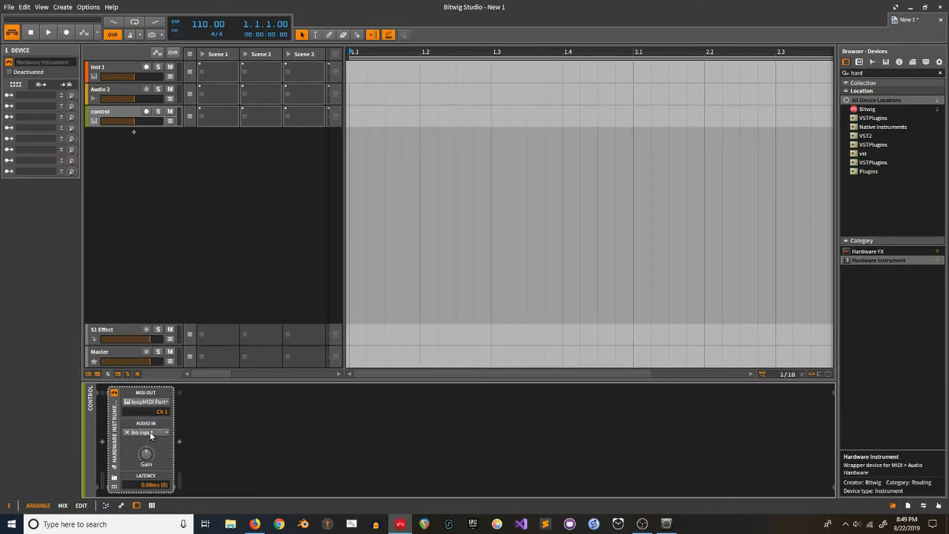
{"action": "left_click", "coordinate": [387, 115]}
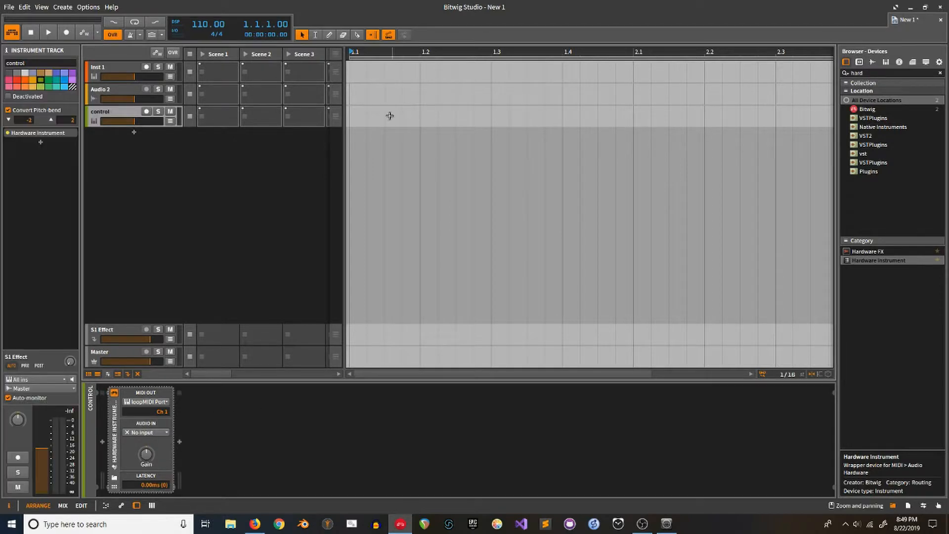
Step: Create a one-bar control clip with a C2 note at 1.3, set play start to 1.2, and shrink the window
{"action": "double_click", "coordinate": [364, 118]}
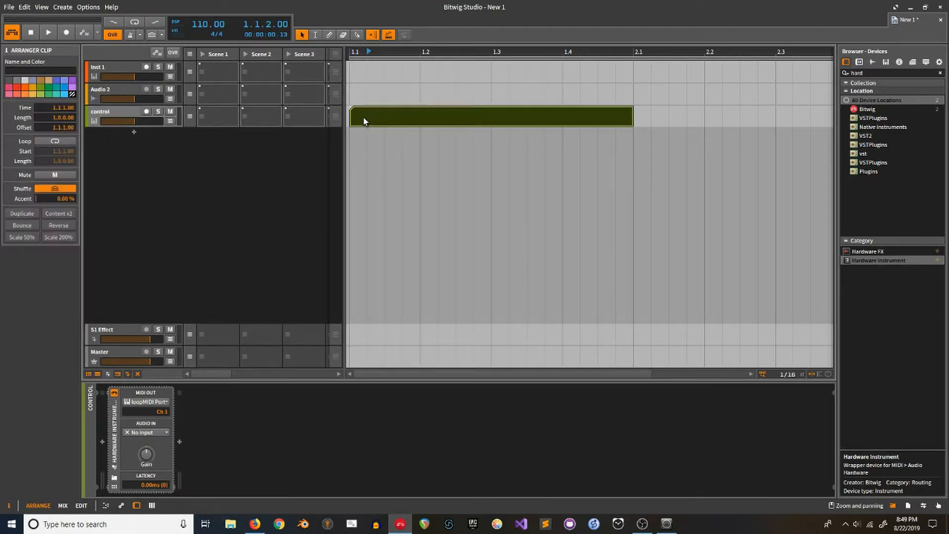
{"action": "double_click", "coordinate": [432, 115]}
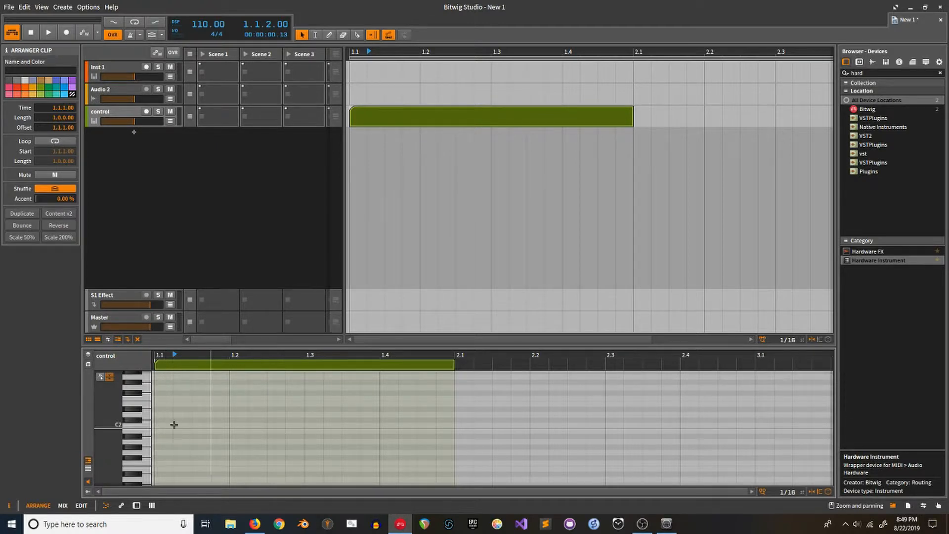
{"action": "double_click", "coordinate": [316, 424]}
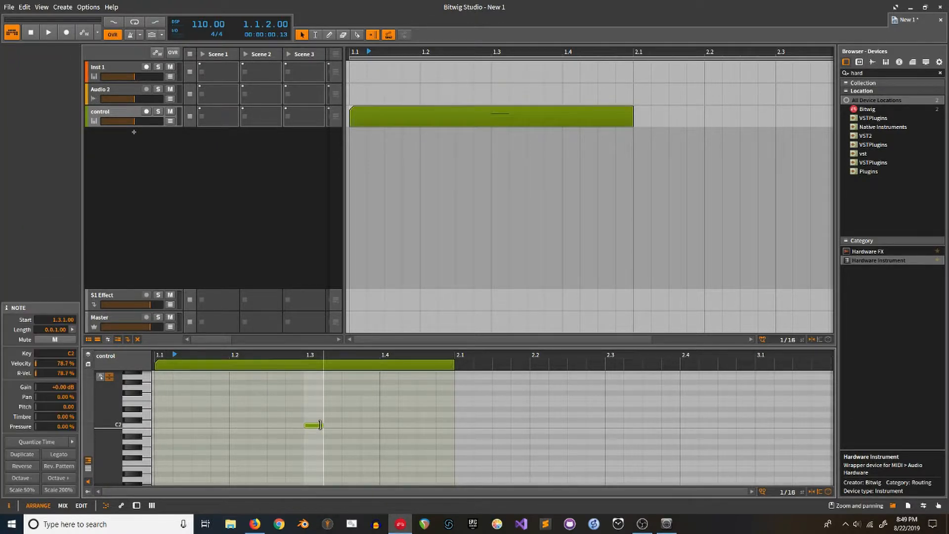
{"action": "left_click", "coordinate": [419, 159]}
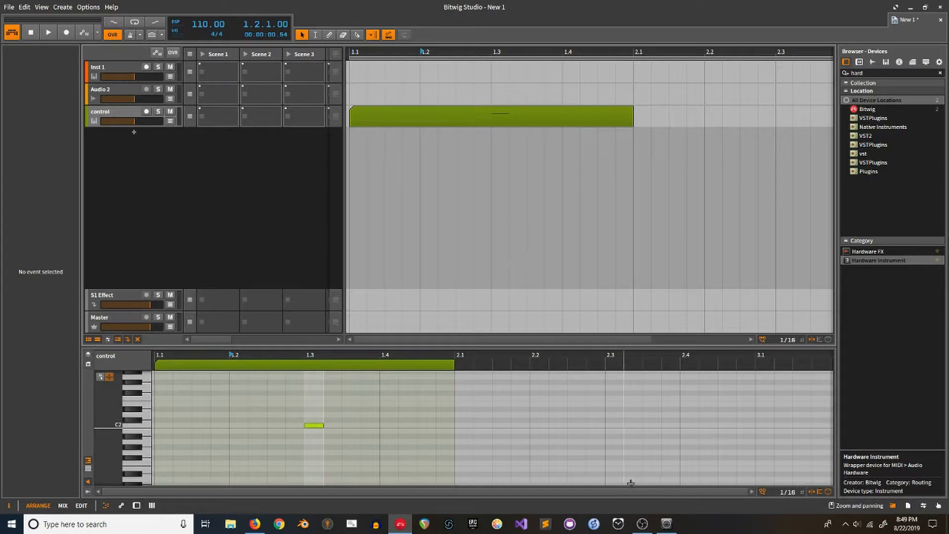
{"action": "left_click_drag", "start_coordinate": [799, 5], "coordinate": [568, 13]}
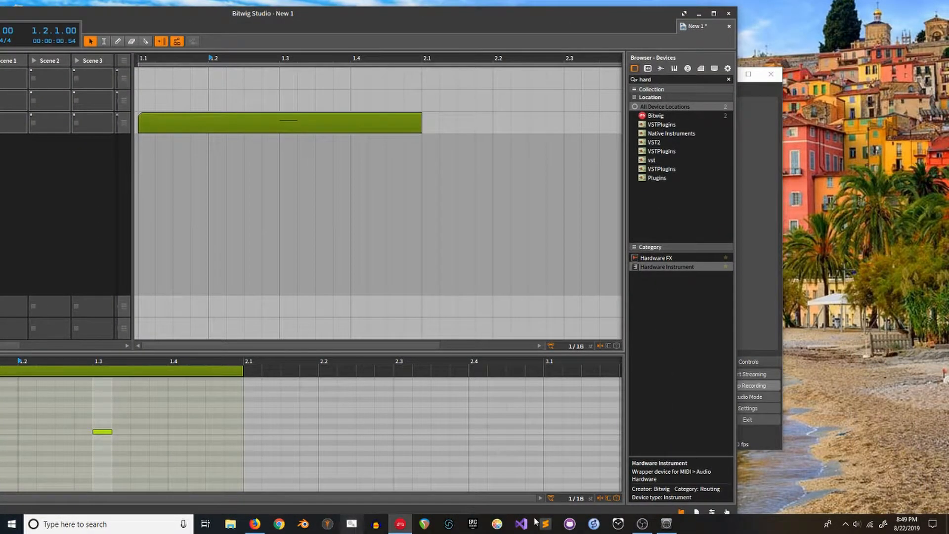
Step: Place loopMIDI beside Bitwig, play and stop to send the C2 note, then maximize Bitwig
{"action": "left_click", "coordinate": [666, 524]}
{"action": "left_click_drag", "start_coordinate": [492, 188], "coordinate": [835, 175]}
{"action": "left_click", "coordinate": [217, 166]}
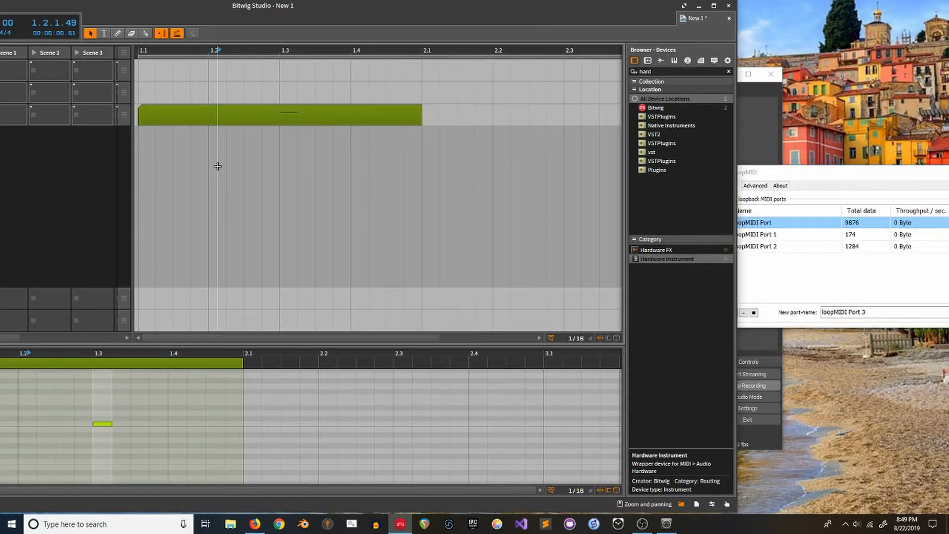
{"action": "key", "text": "space"}
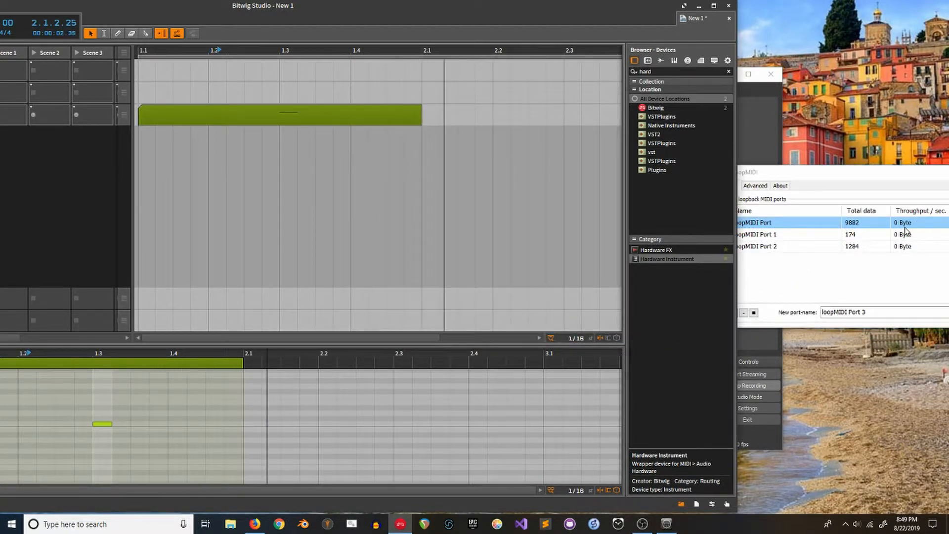
{"action": "key", "text": "space"}
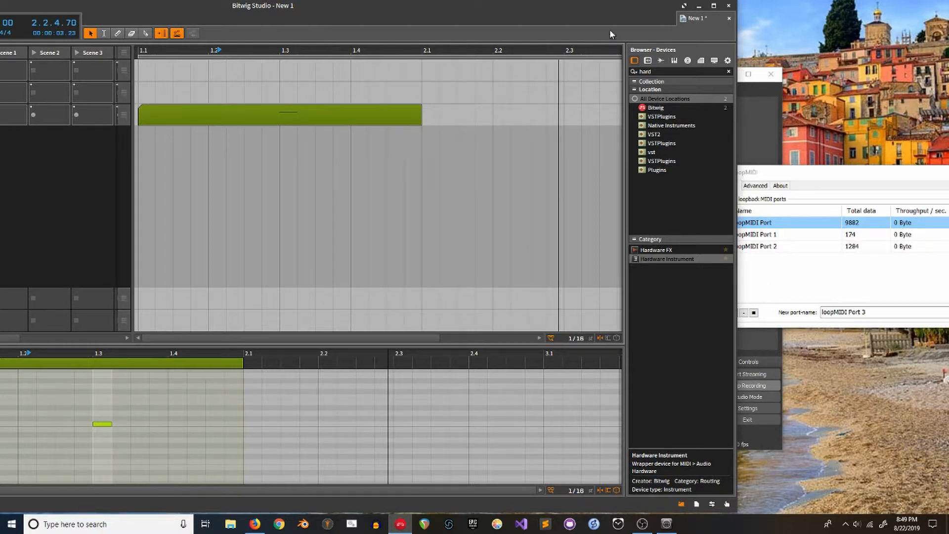
{"action": "left_click", "coordinate": [713, 5]}
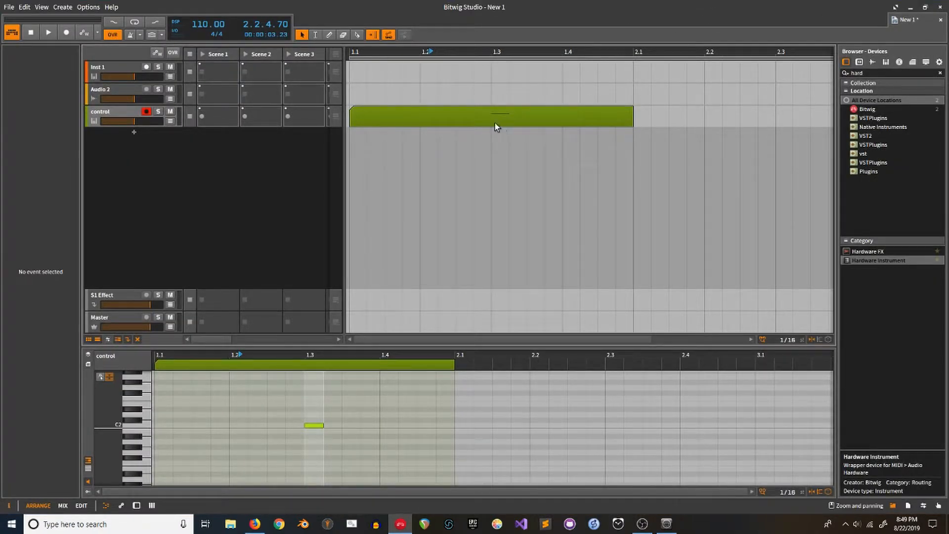
Step: Extend the loop region to about bar 6 and move the control clip to bar 4.3
{"action": "left_click_drag", "start_coordinate": [470, 339], "coordinate": [469, 108]}
{"action": "left_click_drag", "start_coordinate": [378, 120], "coordinate": [641, 116]}
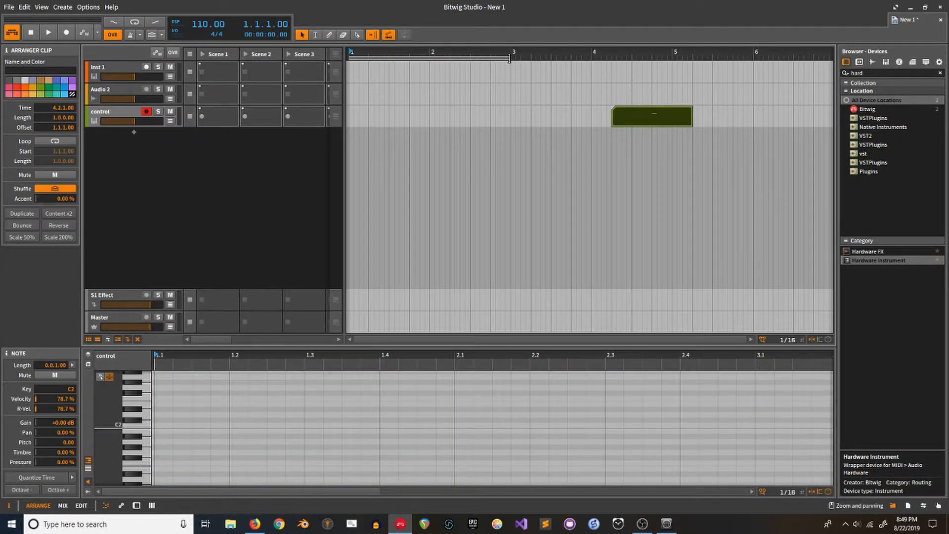
{"action": "left_click_drag", "start_coordinate": [511, 58], "coordinate": [764, 58]}
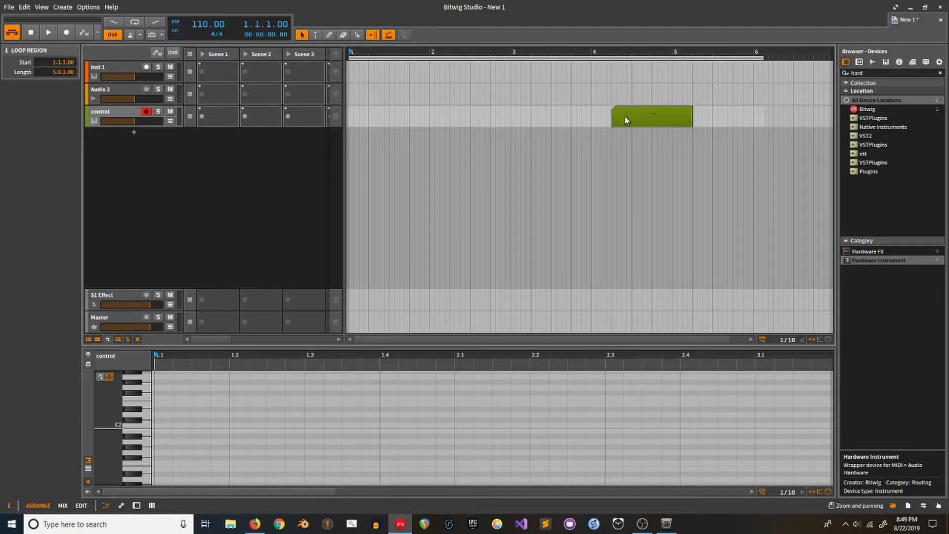
{"action": "left_click_drag", "start_coordinate": [624, 114], "coordinate": [645, 118]}
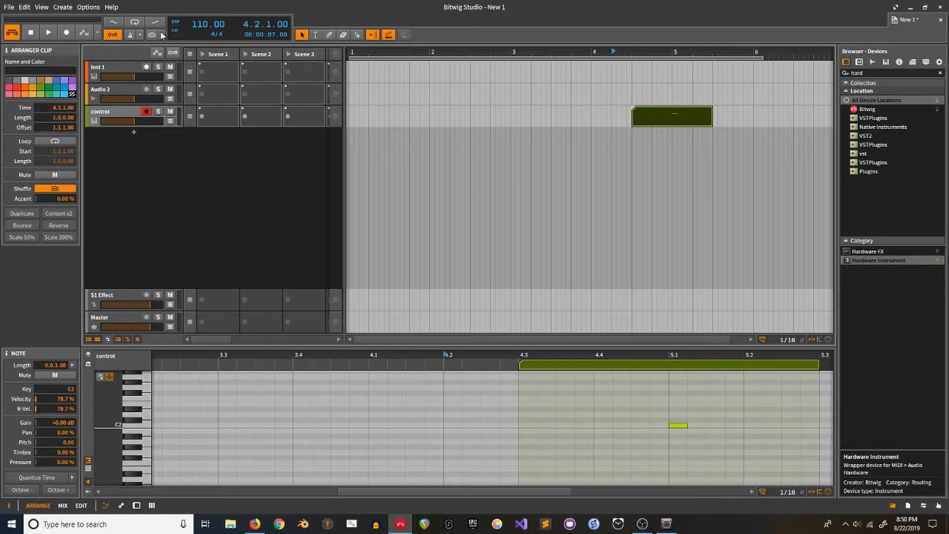
{"action": "left_click", "coordinate": [100, 7]}
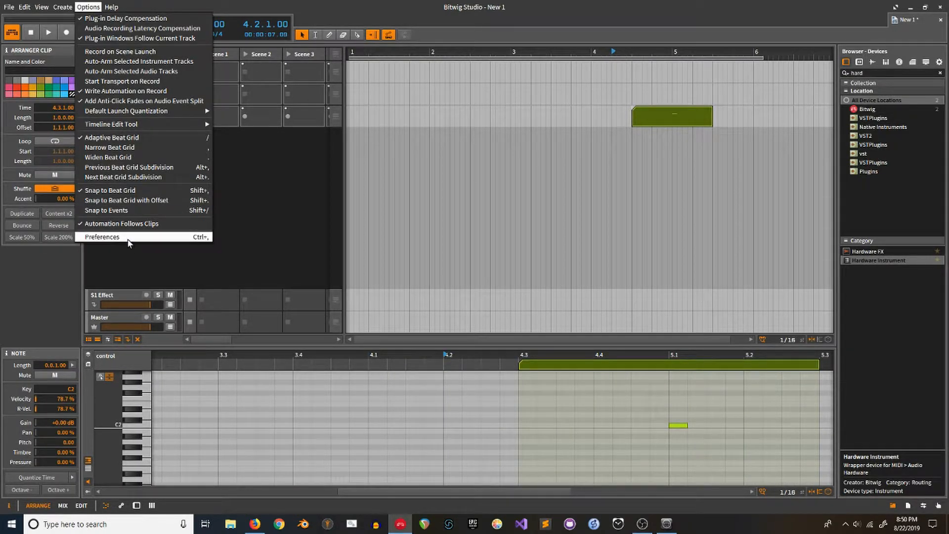
{"action": "left_click", "coordinate": [381, 180]}
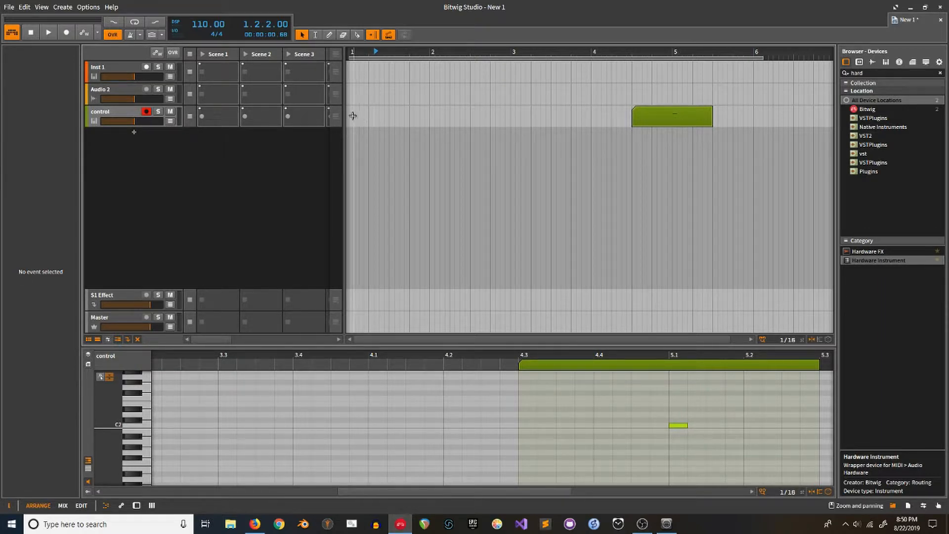
Step: Delete Toggle Track Arm's MIDI Keyboard 2 C2 shortcut mapping, then set playback start to bar 1.2
{"action": "left_click", "coordinate": [85, 9]}
{"action": "left_click", "coordinate": [119, 238]}
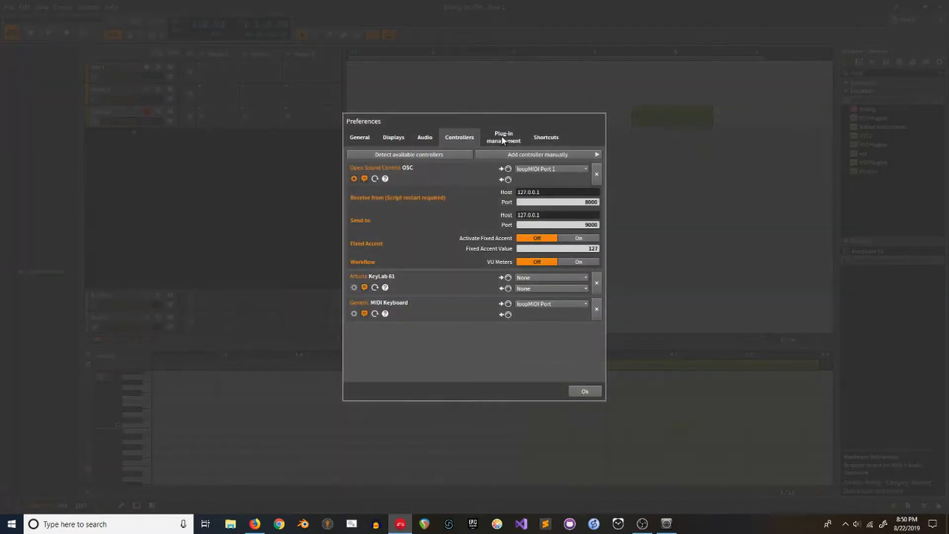
{"action": "left_click", "coordinate": [550, 140]}
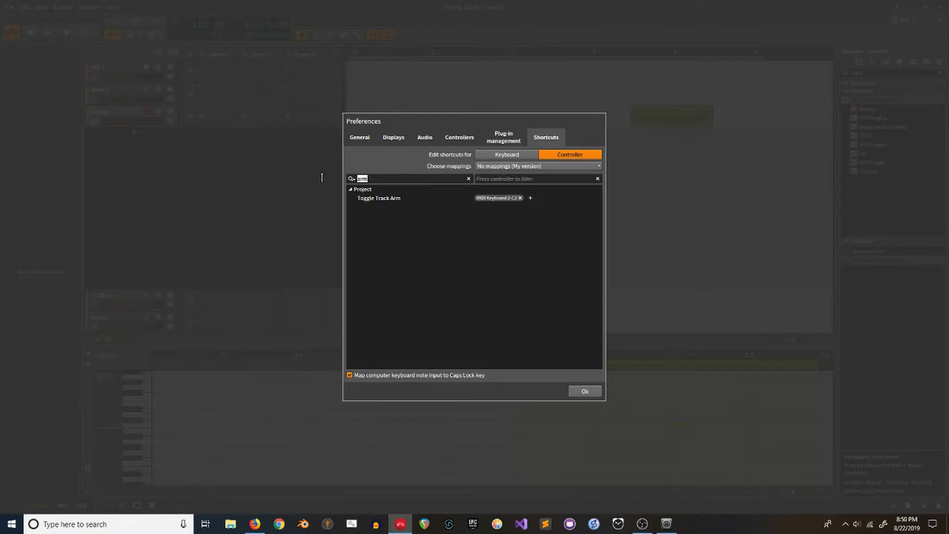
{"action": "left_click", "coordinate": [380, 203]}
{"action": "left_click", "coordinate": [520, 198]}
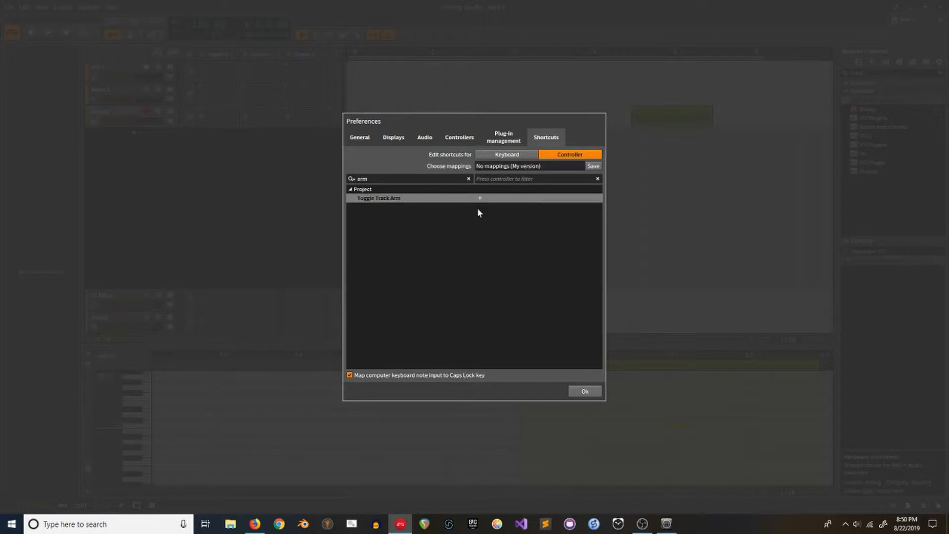
{"action": "left_click", "coordinate": [591, 392]}
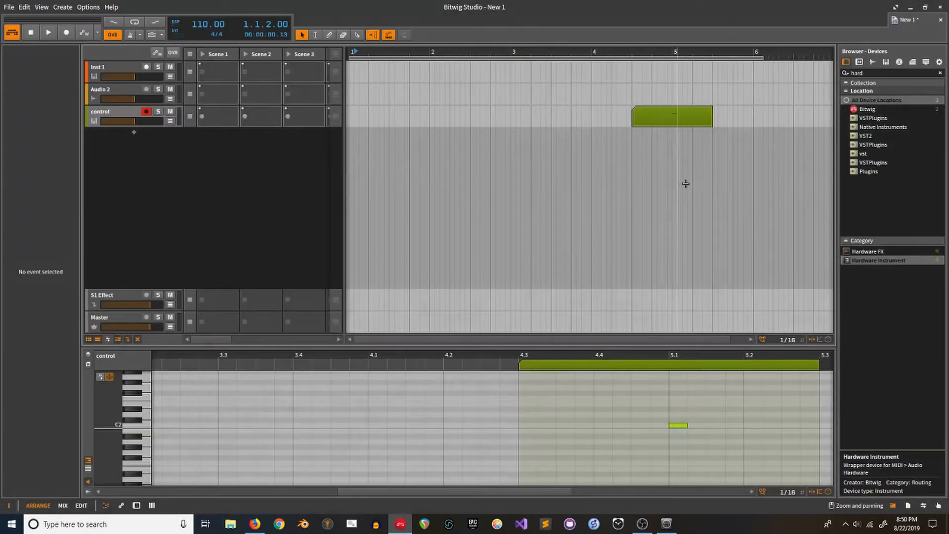
{"action": "left_click", "coordinate": [369, 151]}
Step: Map Toggle Track Arm to MIDI Keyboard 2 C2 again in the Shortcuts preferences
{"action": "key", "text": "space"}
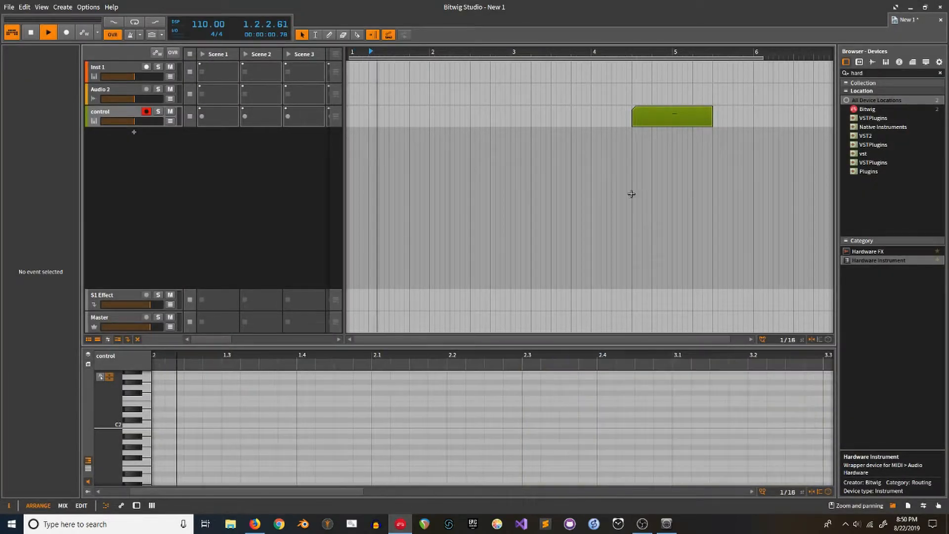
{"action": "left_click", "coordinate": [91, 8]}
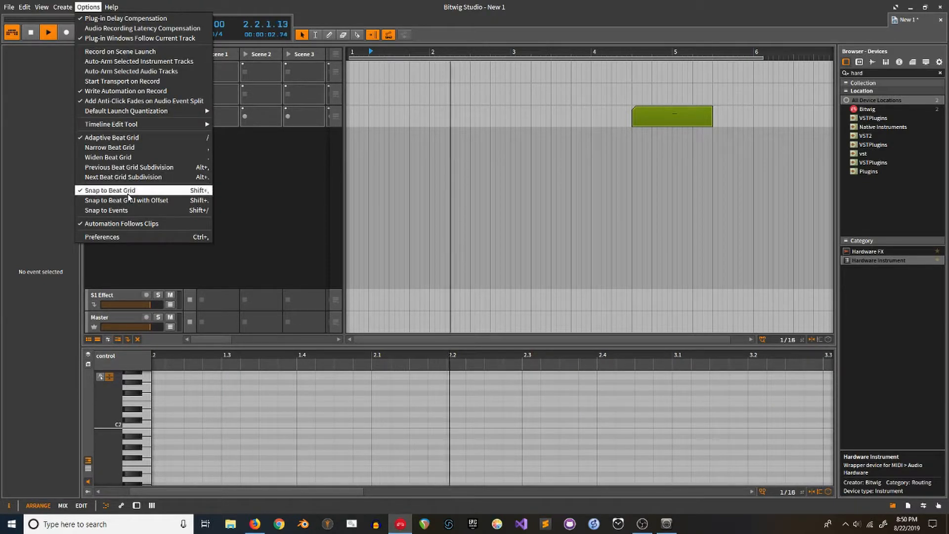
{"action": "left_click", "coordinate": [127, 237]}
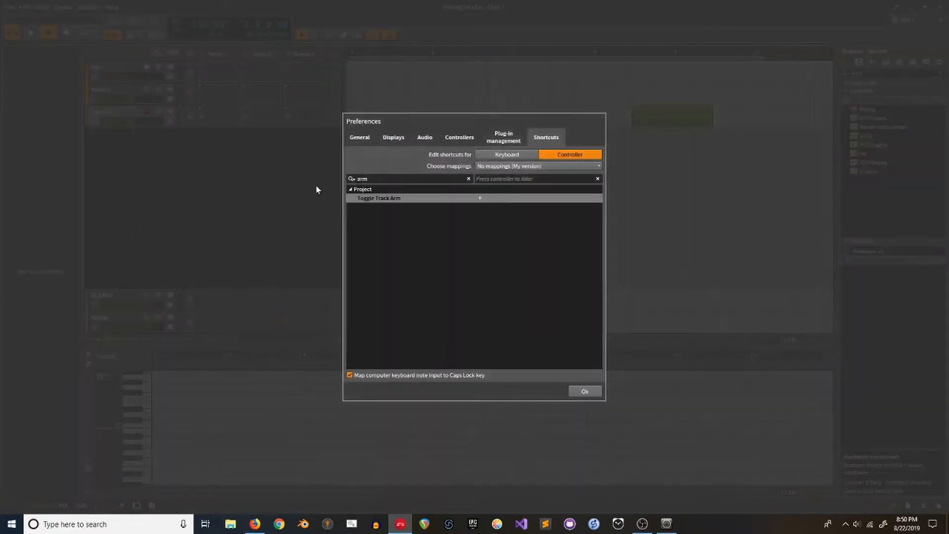
{"action": "left_click", "coordinate": [479, 198]}
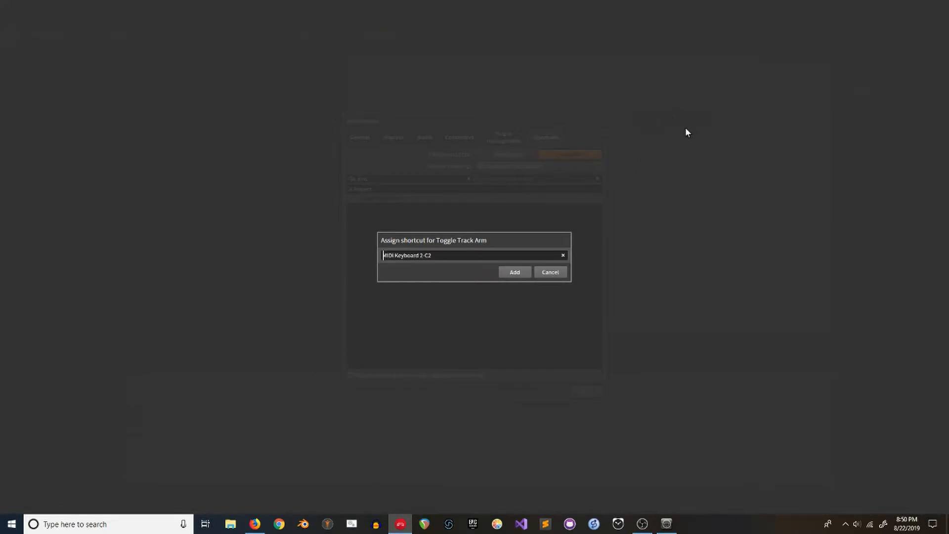
{"action": "left_click", "coordinate": [512, 272]}
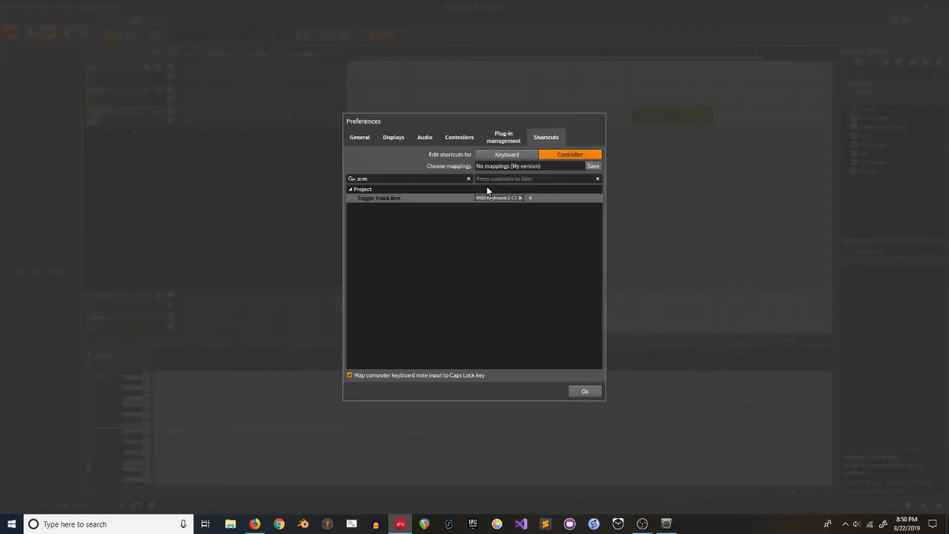
{"action": "left_click", "coordinate": [575, 391]}
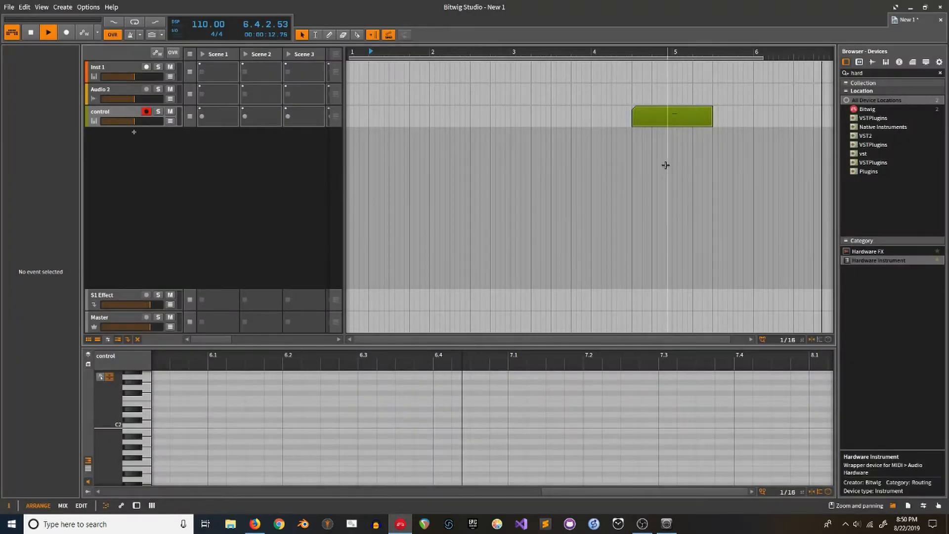
Step: Test the control clip by playing from just before it, then move the play position to bar 4
{"action": "left_click", "coordinate": [146, 112]}
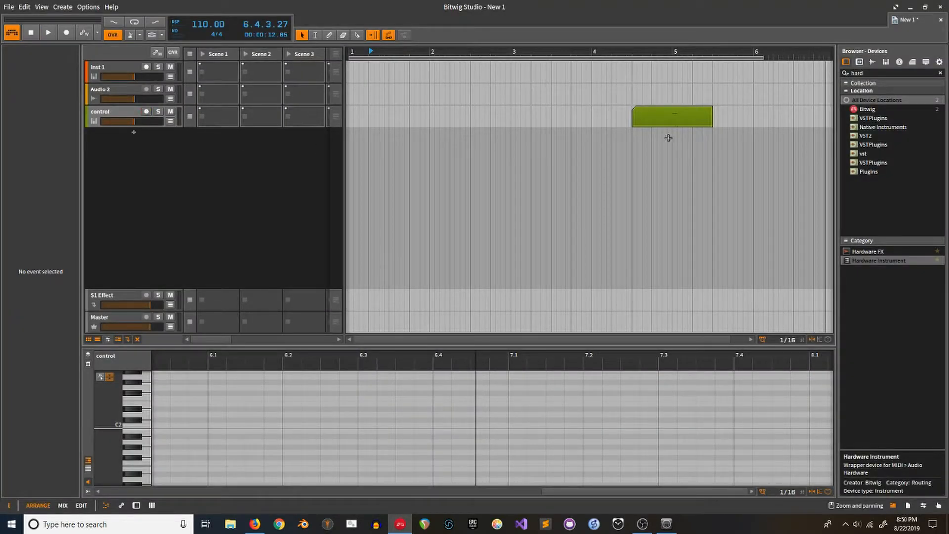
{"action": "left_click", "coordinate": [628, 143]}
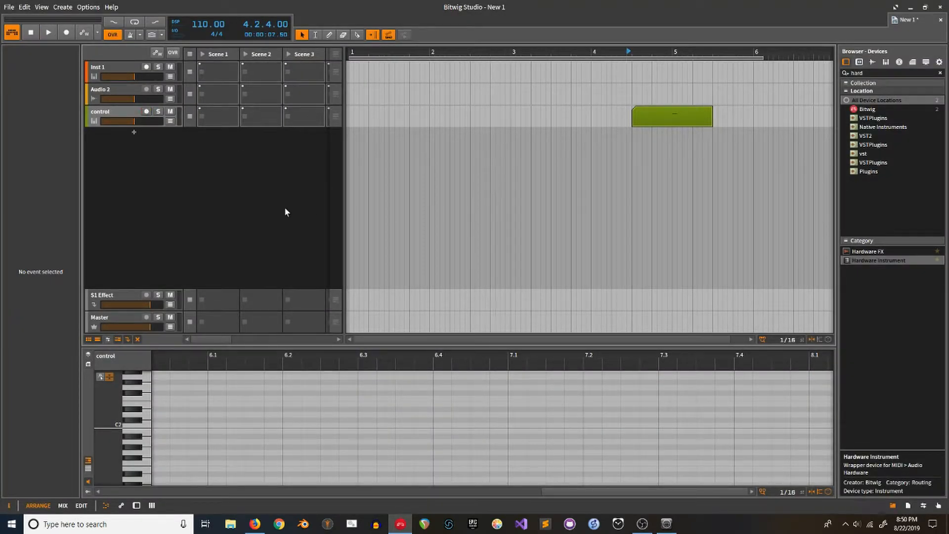
{"action": "key", "text": "space"}
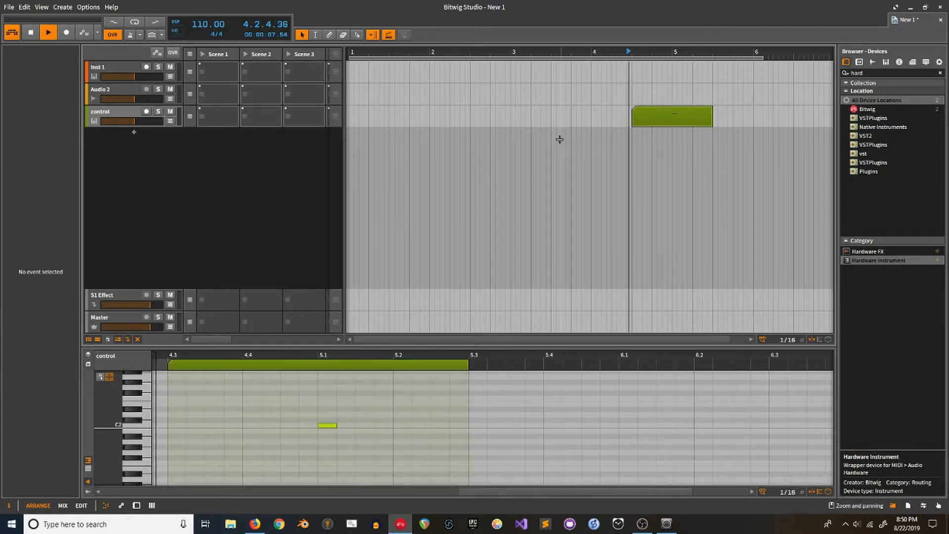
{"action": "left_click", "coordinate": [146, 112]}
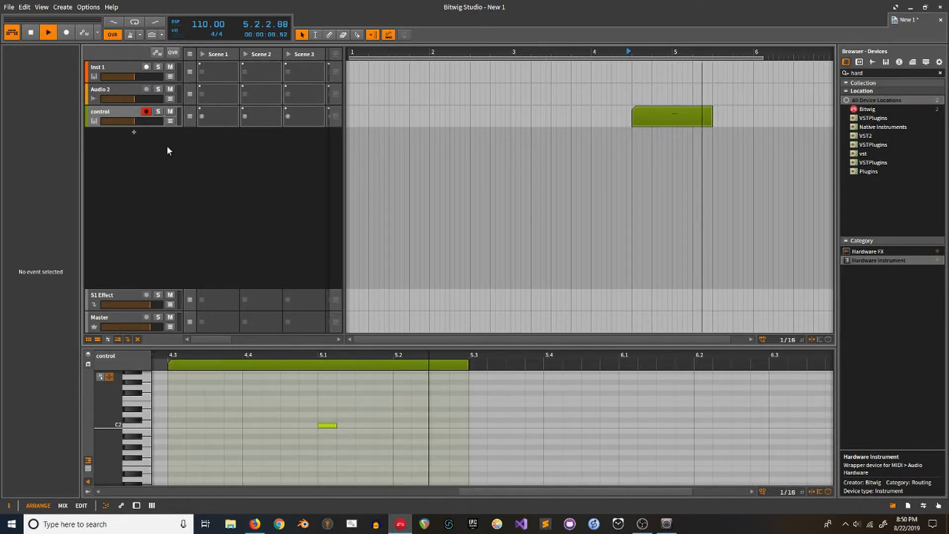
{"action": "key", "text": "space"}
{"action": "key", "text": "space"}
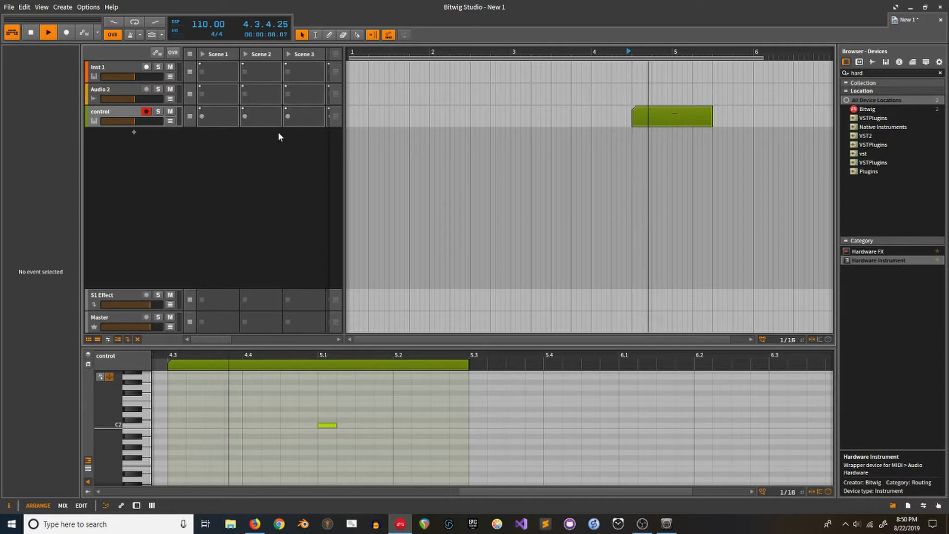
{"action": "key", "text": "space"}
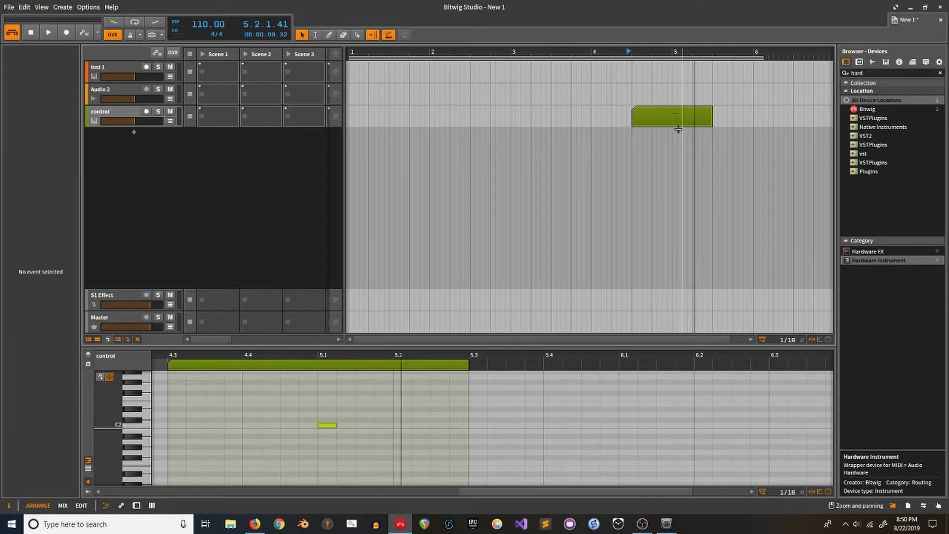
{"action": "left_click", "coordinate": [588, 63]}
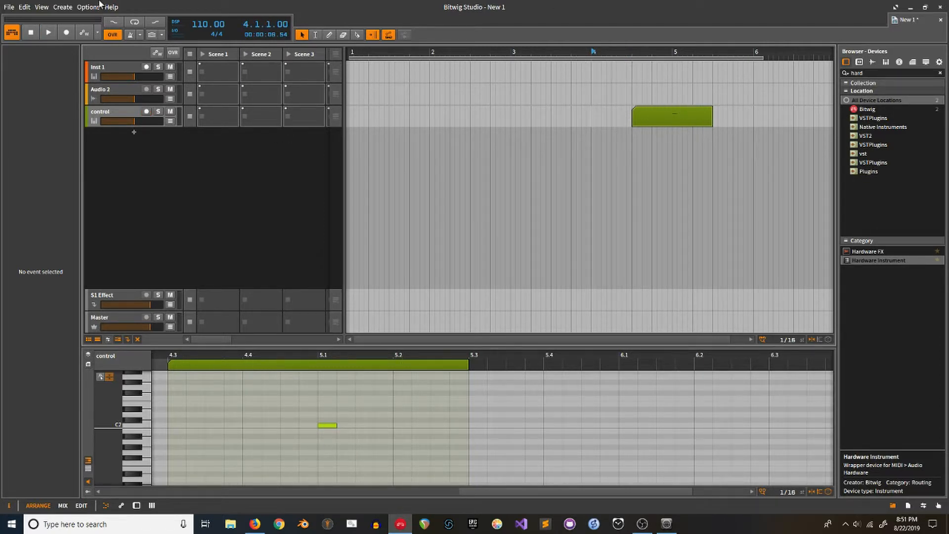
Step: Open the control clip in the note editor and raise its note from C2 to C#2
{"action": "left_click", "coordinate": [651, 119]}
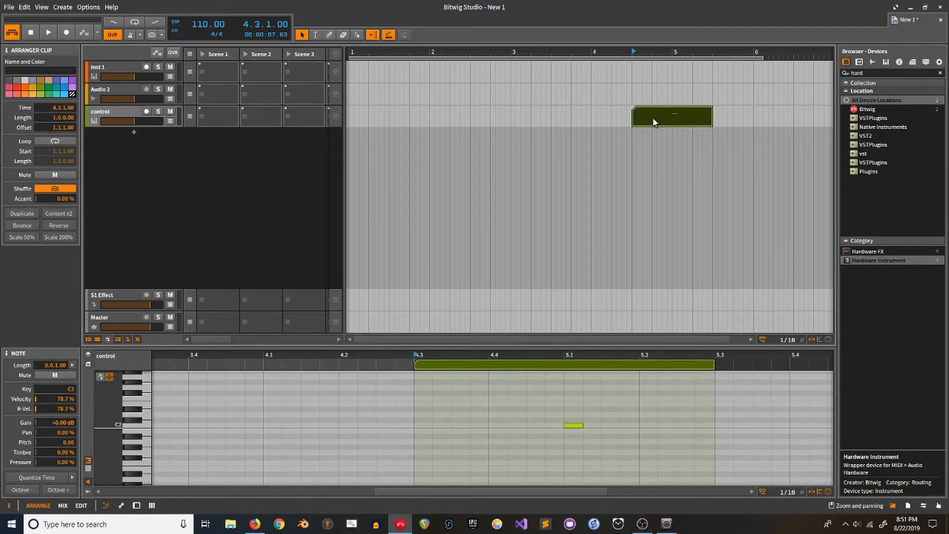
{"action": "double_click", "coordinate": [653, 117]}
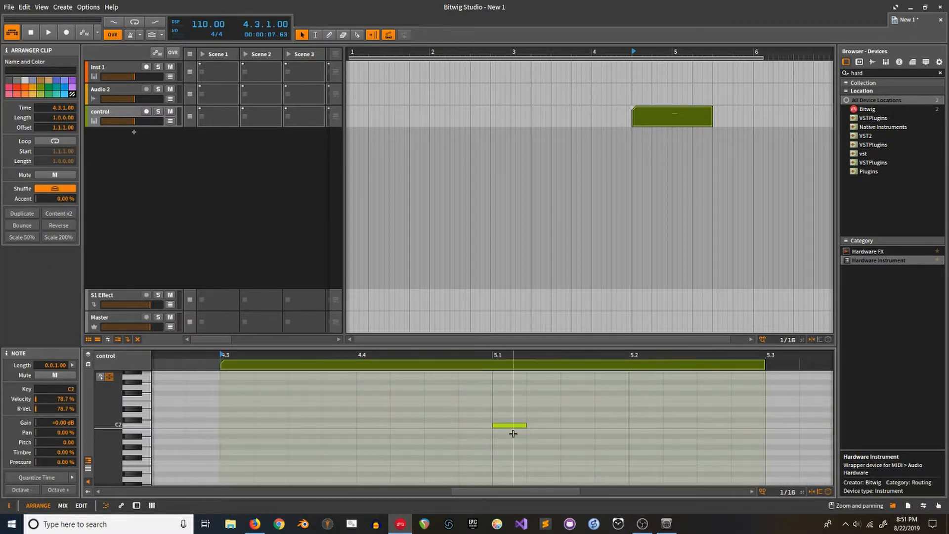
{"action": "left_click_drag", "start_coordinate": [511, 425], "coordinate": [510, 420]}
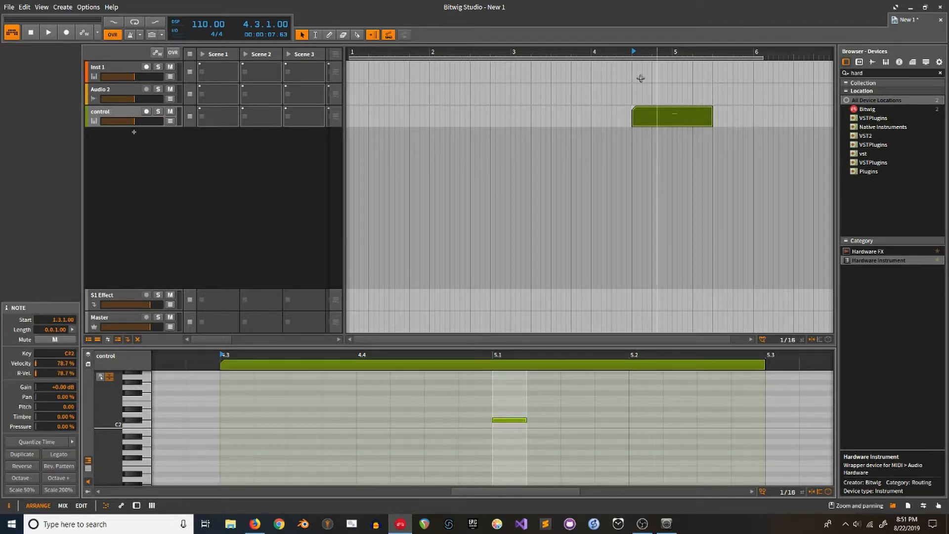
{"action": "left_click", "coordinate": [354, 159]}
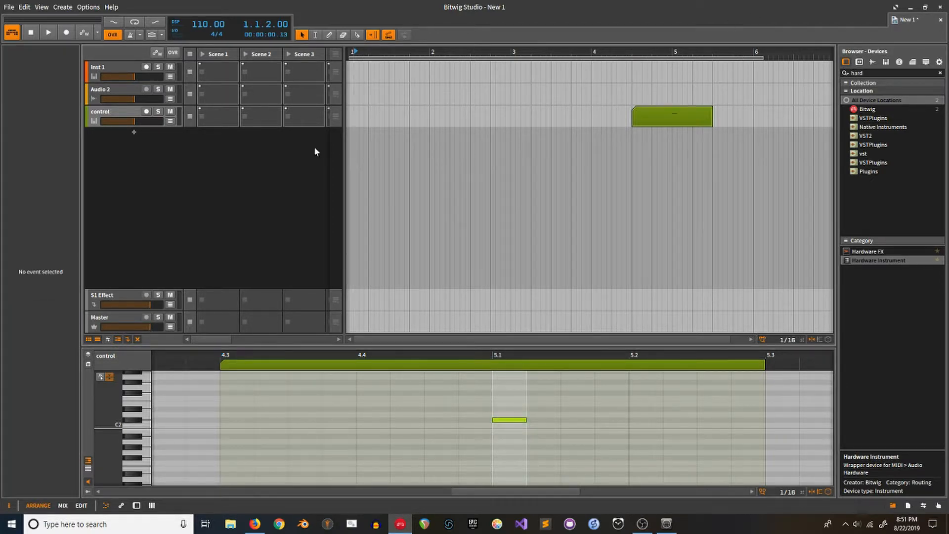
{"action": "left_click", "coordinate": [99, 113]}
Step: In Preferences, search shortcuts for 'select', remove Select Track 1's C#2 mapping, and close
{"action": "left_click", "coordinate": [98, 7]}
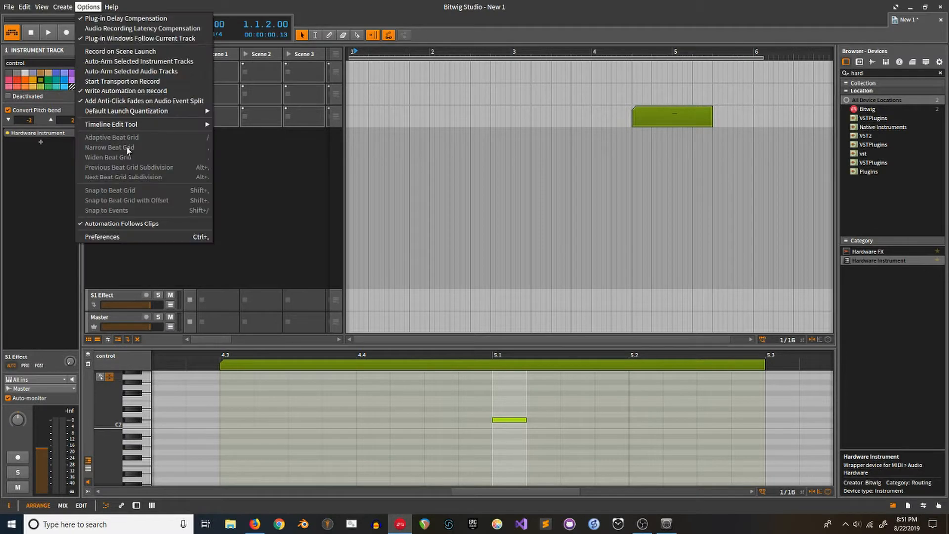
{"action": "left_click", "coordinate": [131, 239]}
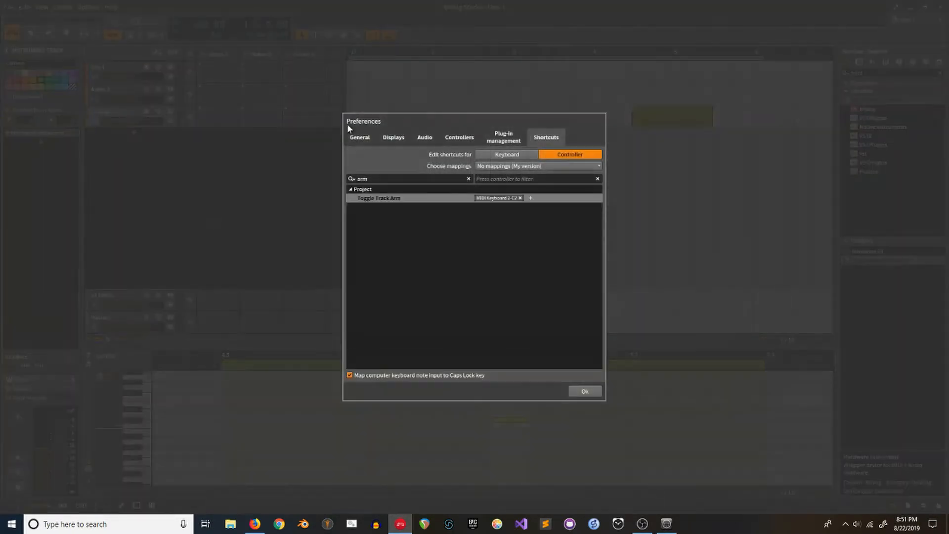
{"action": "left_click", "coordinate": [378, 178]}
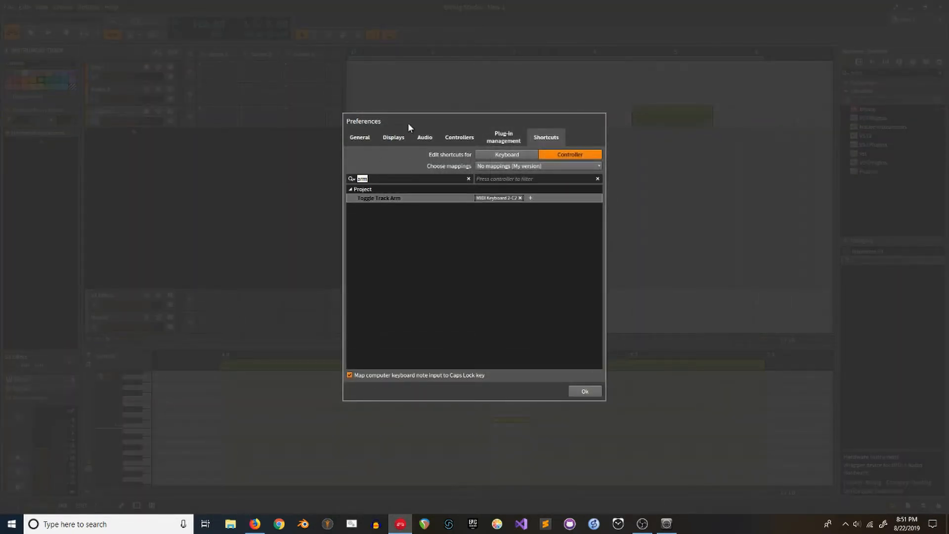
{"action": "type", "text": "se"}
{"action": "scroll", "coordinate": [492, 294], "scroll_direction": "down", "scroll_amount": 15}
{"action": "type", "text": "lect"}
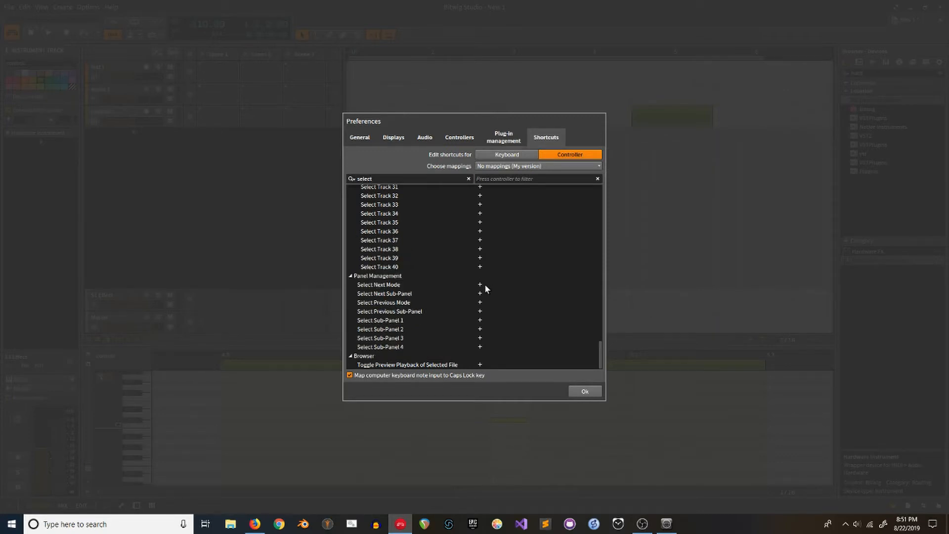
{"action": "scroll", "coordinate": [484, 281], "scroll_direction": "up", "scroll_amount": 8}
{"action": "scroll", "coordinate": [483, 281], "scroll_direction": "down", "scroll_amount": 2}
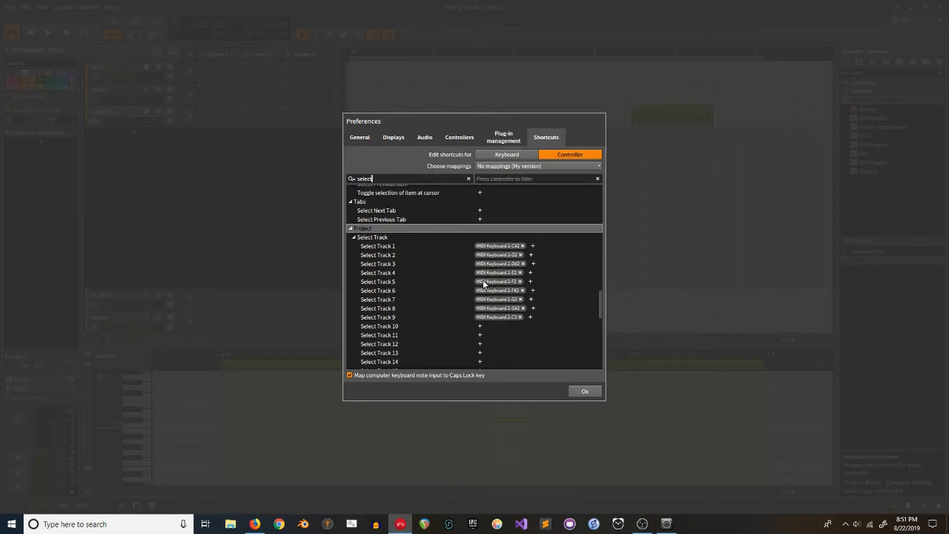
{"action": "type", "text": "ct"}
{"action": "left_click", "coordinate": [522, 246]}
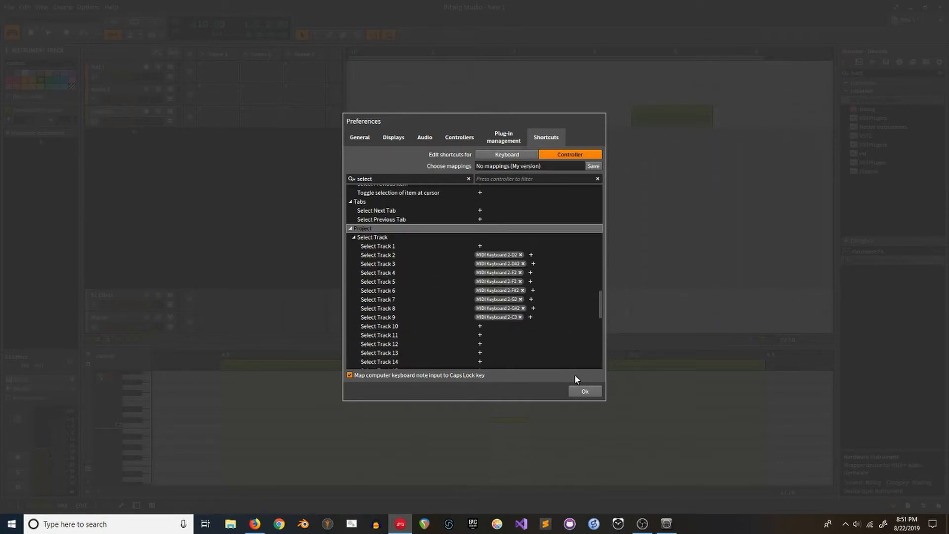
{"action": "left_click", "coordinate": [585, 392]}
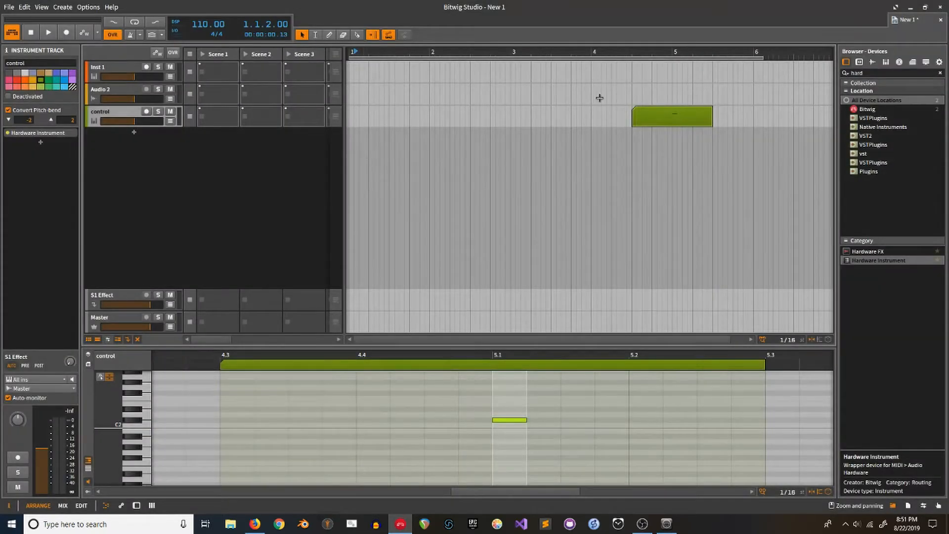
Step: Reopen Preferences and re-add a MIDI Keyboard 2 C#2 controller mapping to Select Track 1
{"action": "left_click", "coordinate": [88, 7]}
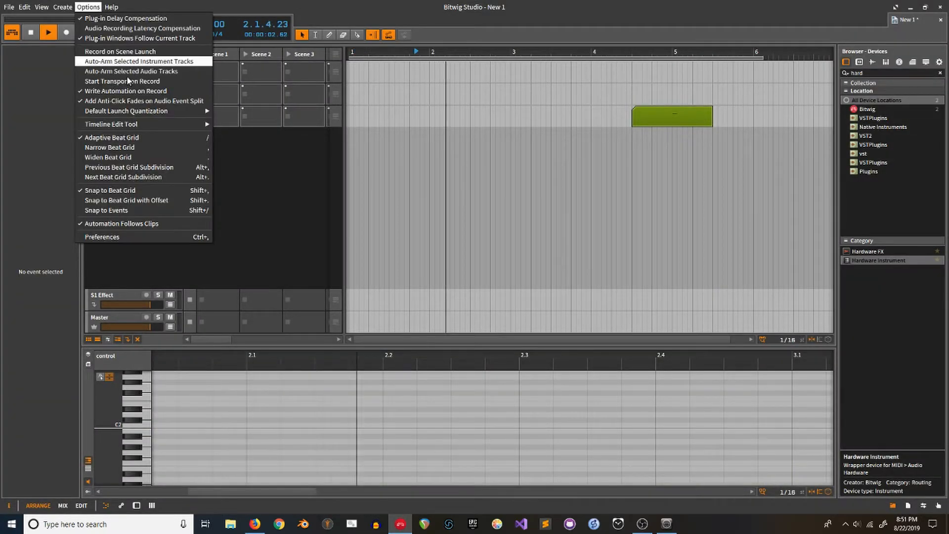
{"action": "left_click", "coordinate": [194, 237]}
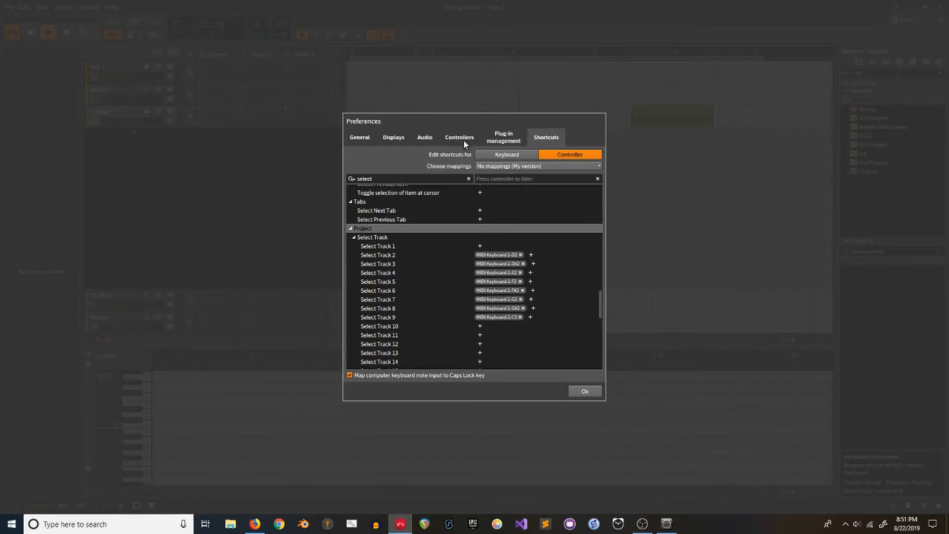
{"action": "left_click", "coordinate": [480, 247]}
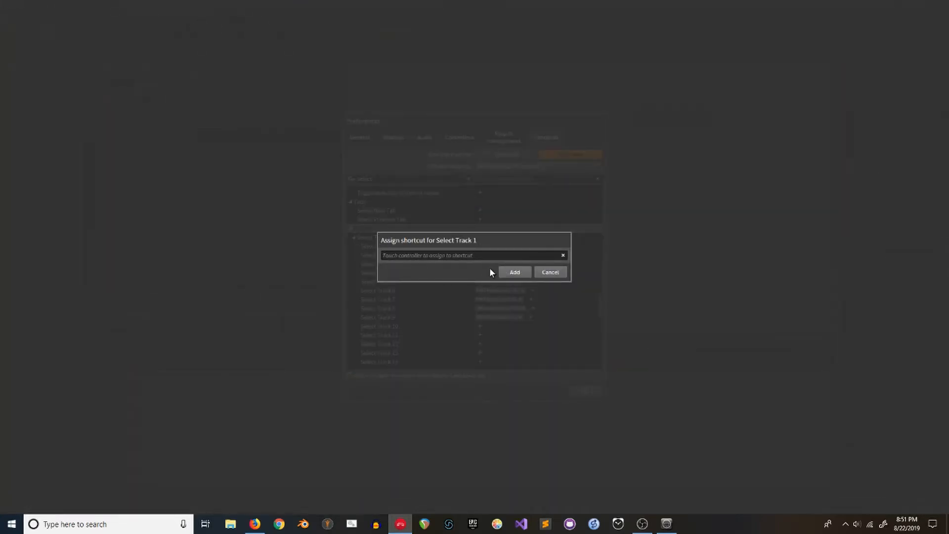
{"action": "left_click", "coordinate": [519, 272]}
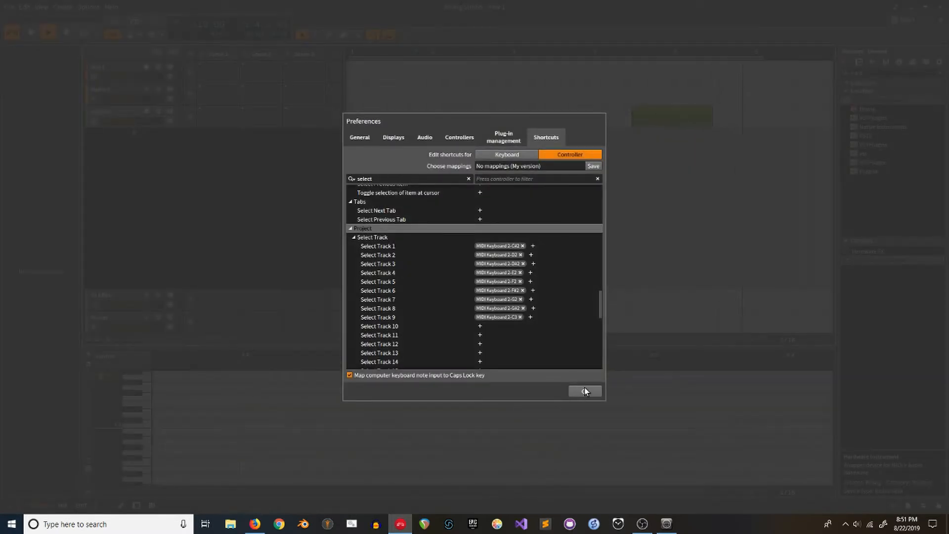
{"action": "left_click", "coordinate": [584, 391]}
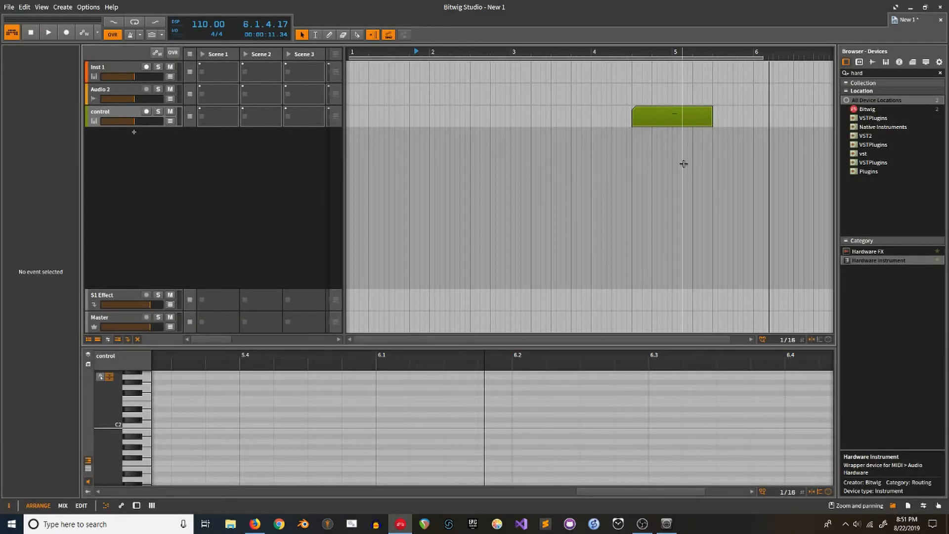
Step: Move the control clip from bar 5 to bar 3 during playback
{"action": "left_click", "coordinate": [621, 166]}
{"action": "key", "text": "space"}
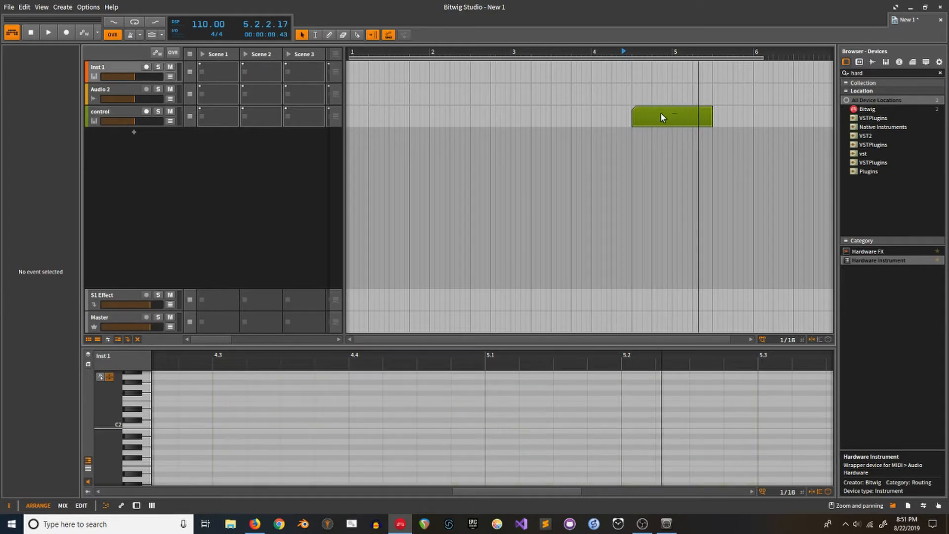
{"action": "left_click_drag", "start_coordinate": [663, 115], "coordinate": [564, 118]}
{"action": "key", "text": "space"}
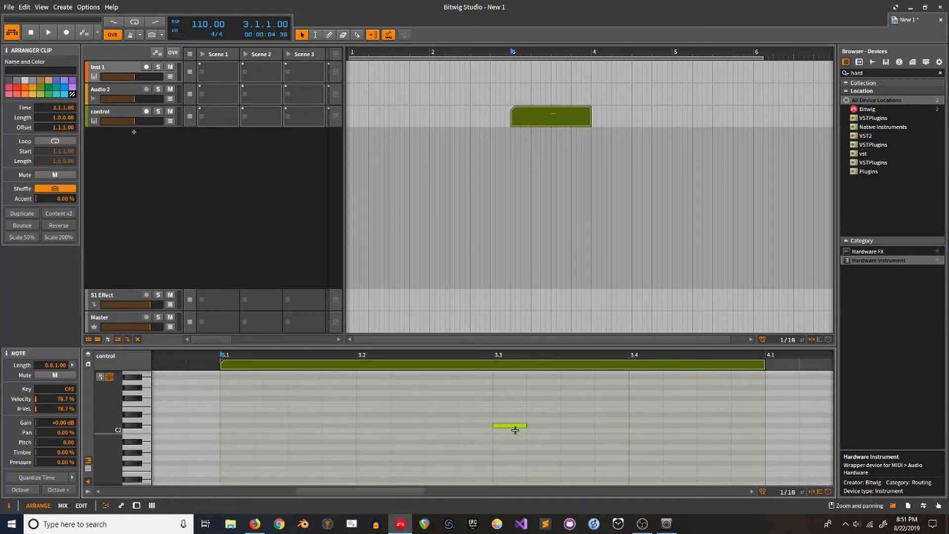
Step: Add a second note at C2 in the control clip and play from just before it to test
{"action": "double_click", "coordinate": [568, 424]}
{"action": "left_click_drag", "start_coordinate": [571, 425], "coordinate": [572, 431]}
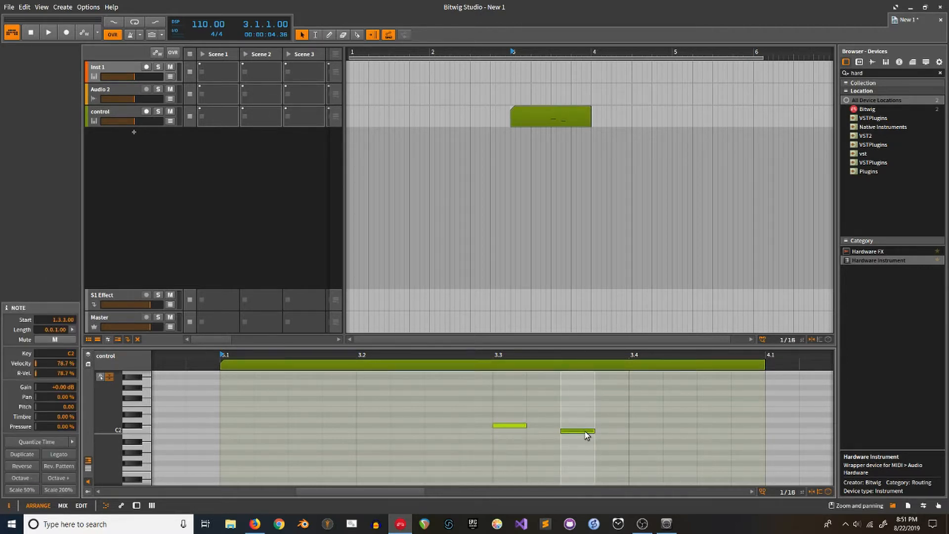
{"action": "left_click", "coordinate": [105, 117]}
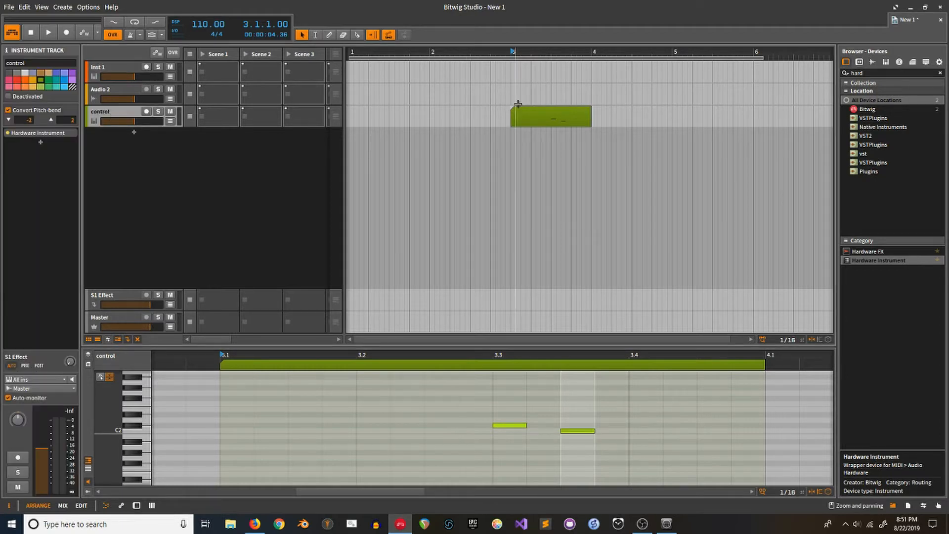
{"action": "left_click", "coordinate": [501, 100]}
{"action": "key", "text": "space"}
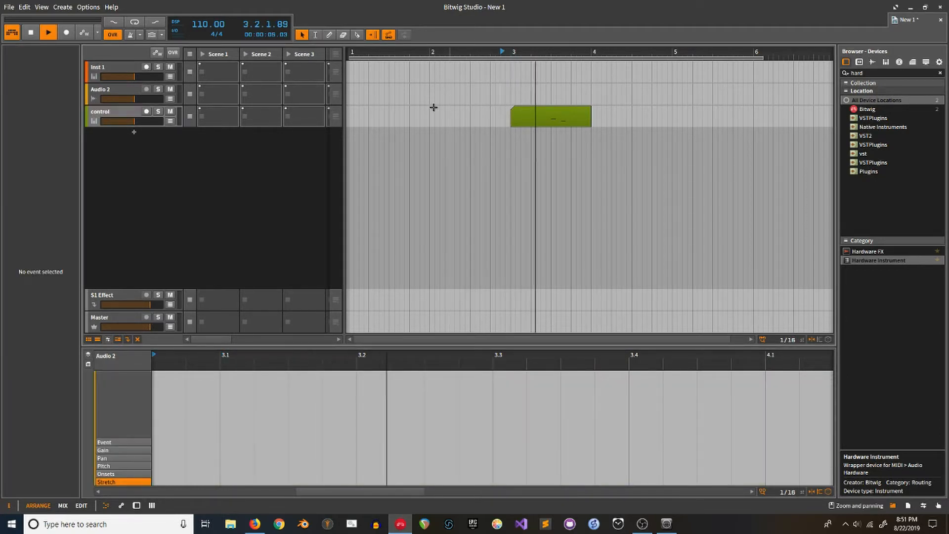
{"action": "left_click", "coordinate": [123, 72]}
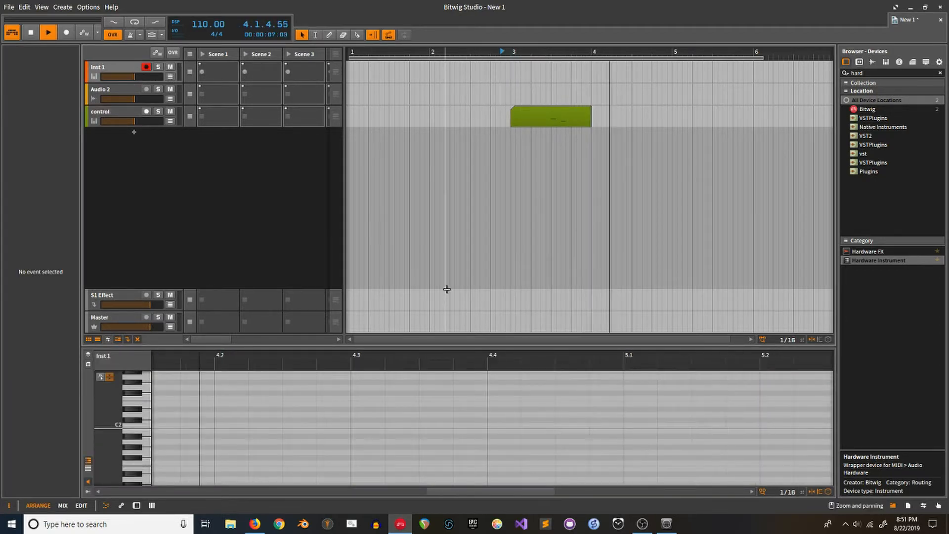
{"action": "key", "text": "space"}
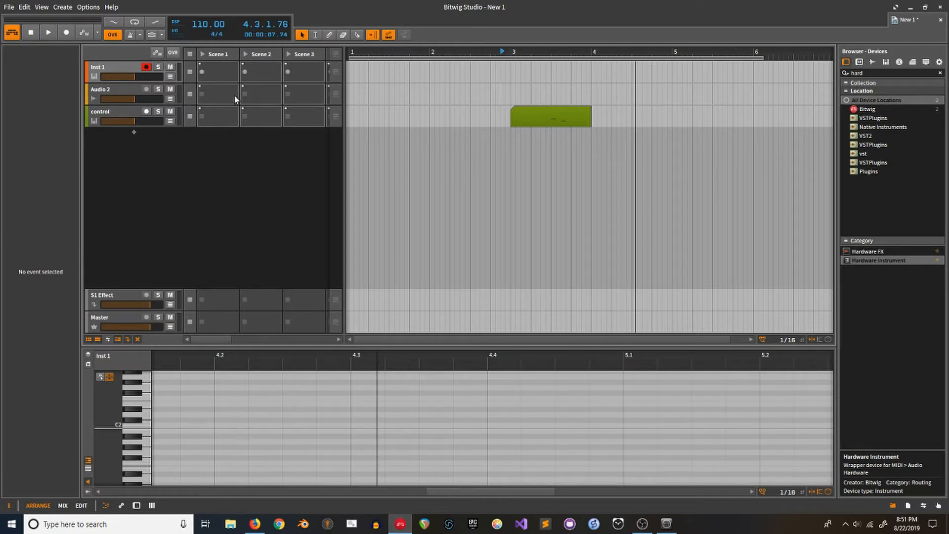
{"action": "left_click", "coordinate": [88, 7]}
{"action": "left_click", "coordinate": [137, 238]}
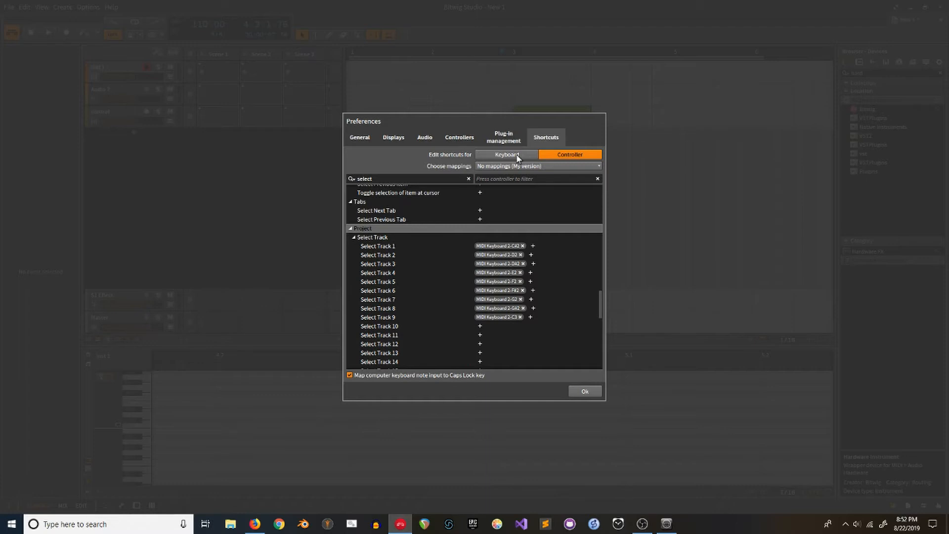
Step: Search shortcuts for 'slot', review the Launch Slot 1–3 MIDI Keyboard 2 mappings, and close Preferences
{"action": "type", "text": "slot"}
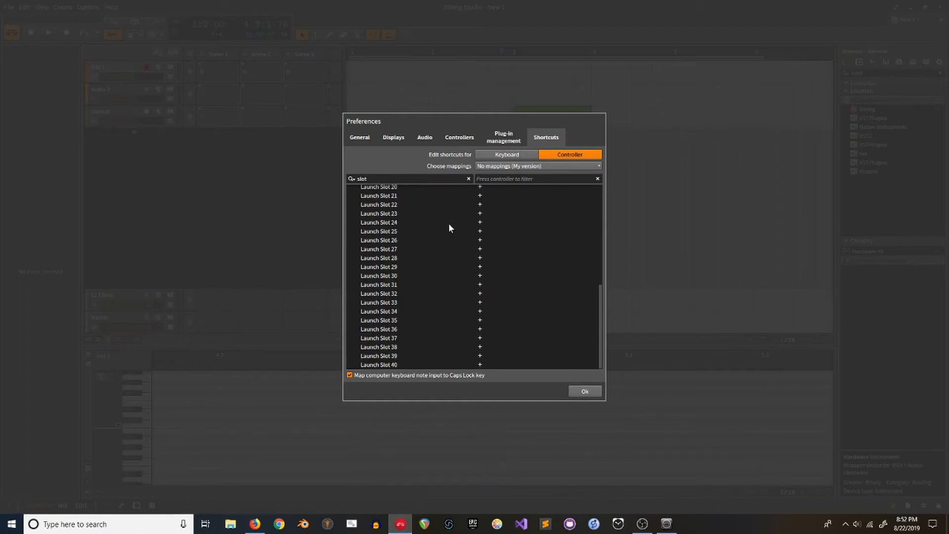
{"action": "scroll", "coordinate": [448, 225], "scroll_direction": "up", "scroll_amount": 5}
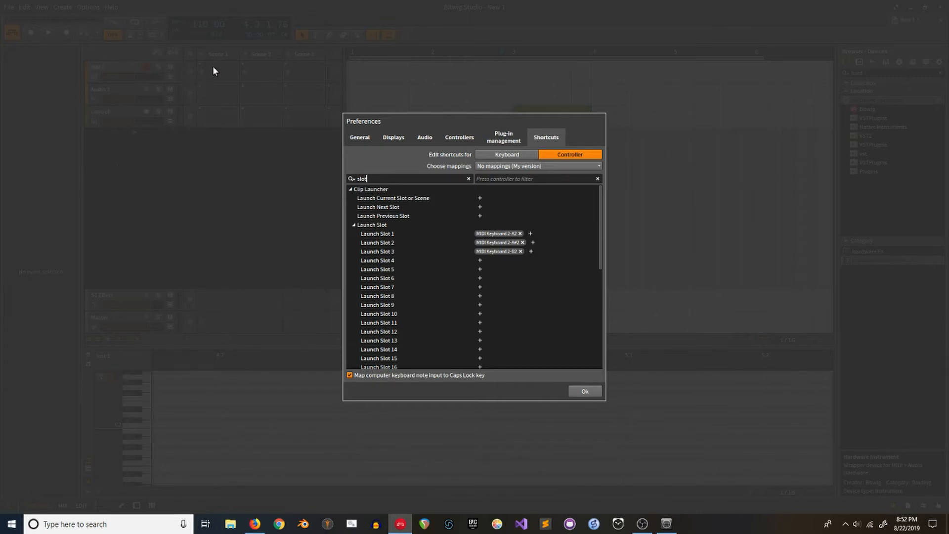
{"action": "left_click", "coordinate": [381, 235]}
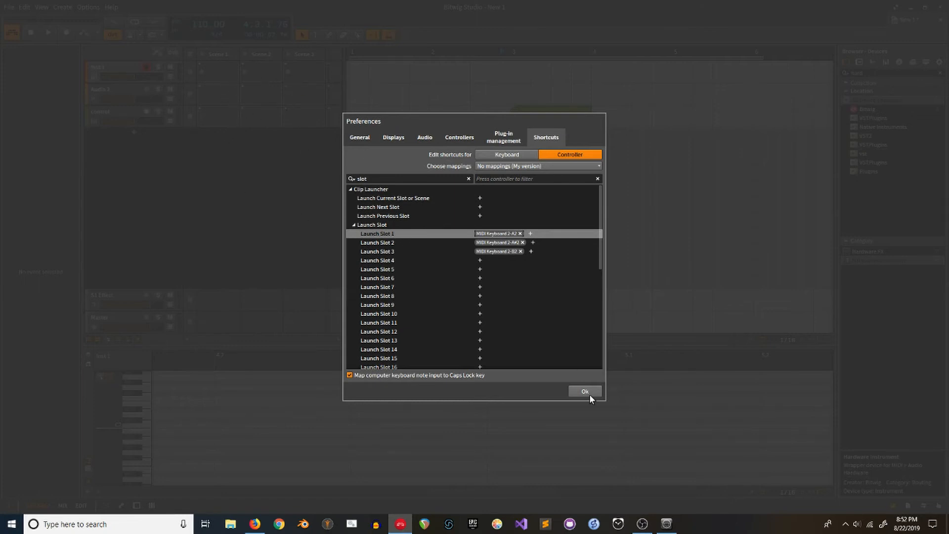
{"action": "scroll", "coordinate": [445, 296], "scroll_direction": "down", "scroll_amount": 5}
{"action": "scroll", "coordinate": [430, 311], "scroll_direction": "up", "scroll_amount": 3}
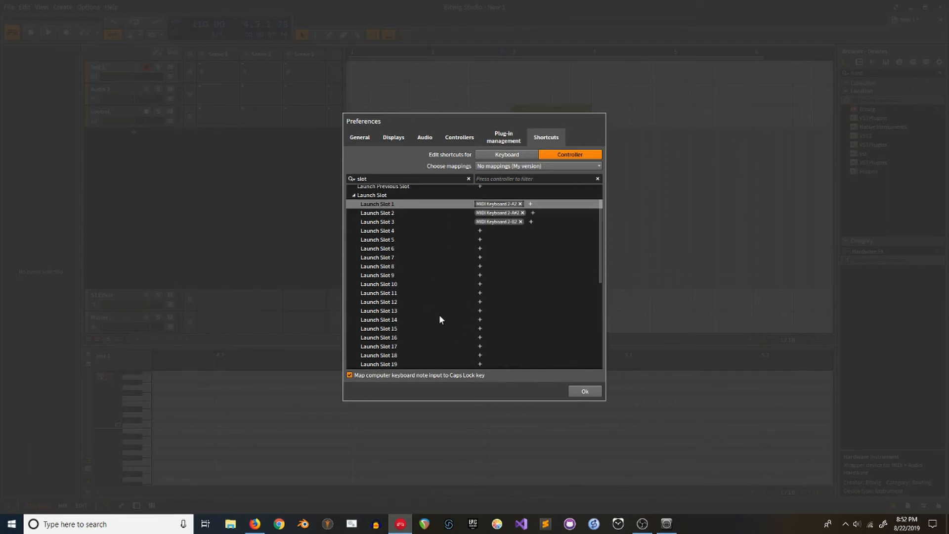
{"action": "left_click", "coordinate": [585, 391]}
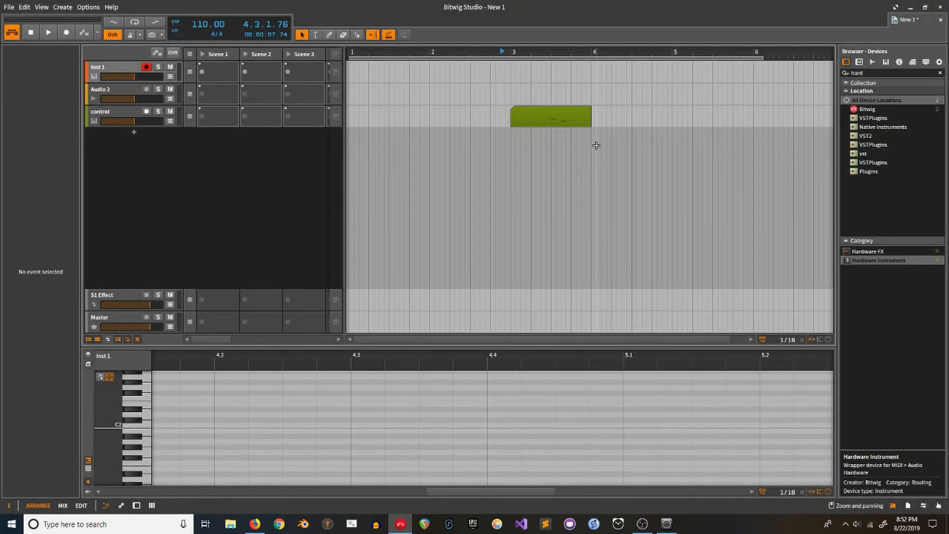
Step: Select the control clip, then switch between the Inst 1, Audio 2 and control tracks to check selection
{"action": "left_click", "coordinate": [540, 121]}
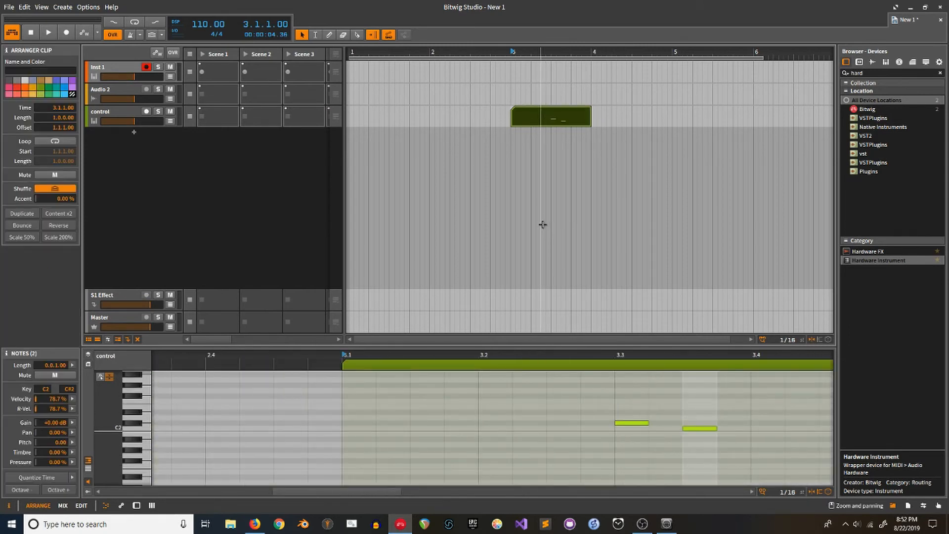
{"action": "left_click", "coordinate": [121, 67]}
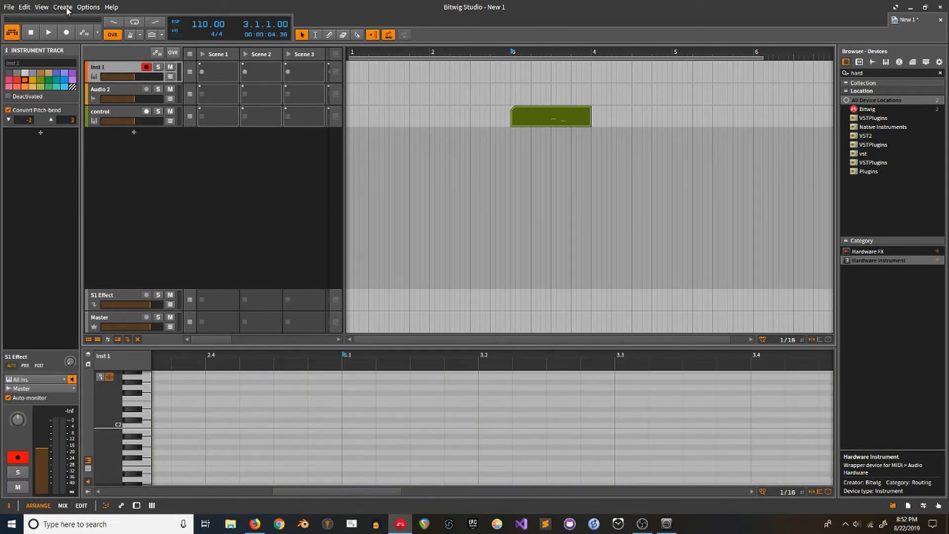
{"action": "left_click", "coordinate": [88, 7]}
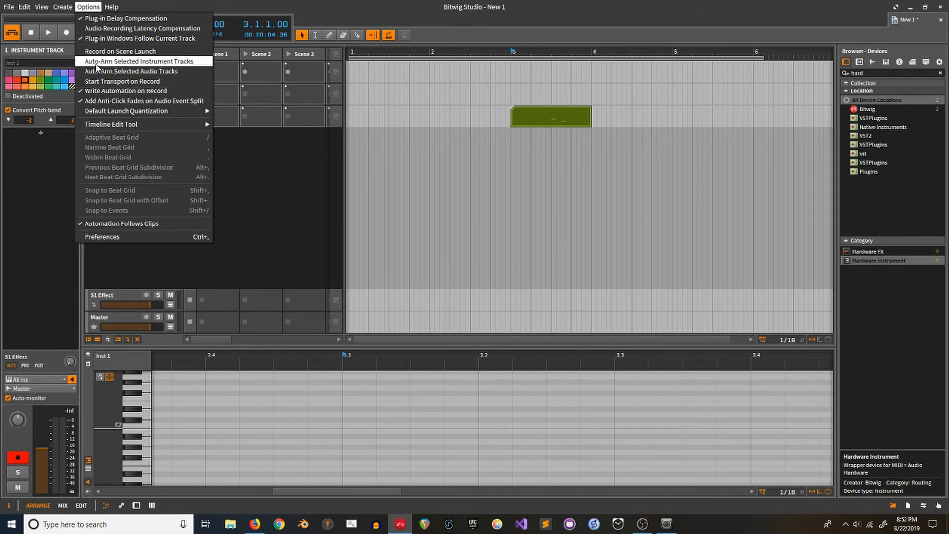
{"action": "left_click", "coordinate": [253, 231]}
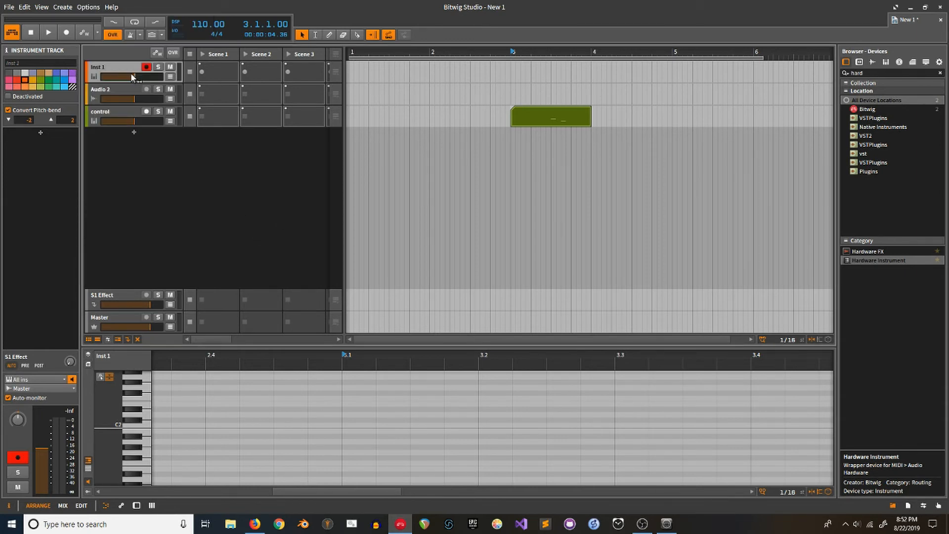
{"action": "left_click", "coordinate": [111, 87]}
{"action": "left_click", "coordinate": [108, 120]}
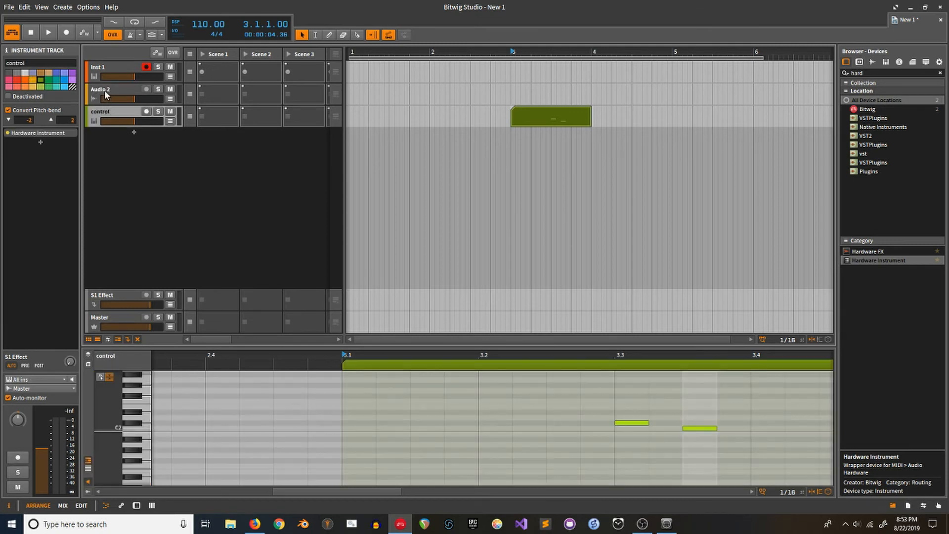
{"action": "left_click", "coordinate": [104, 90]}
{"action": "left_click", "coordinate": [108, 107]}
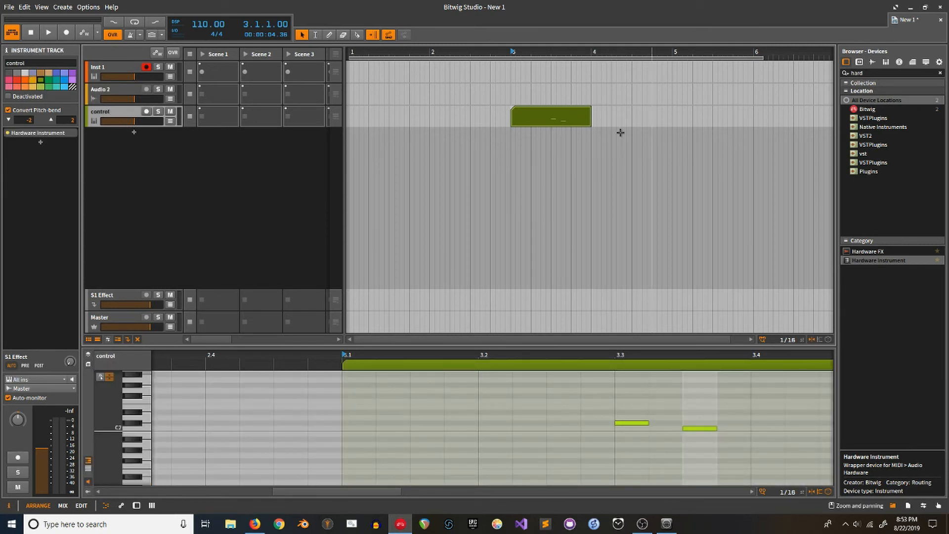
Step: Disarm Inst 1 from recording, then set the play position to 2.4.2.00 before the control clip
{"action": "left_click", "coordinate": [129, 69]}
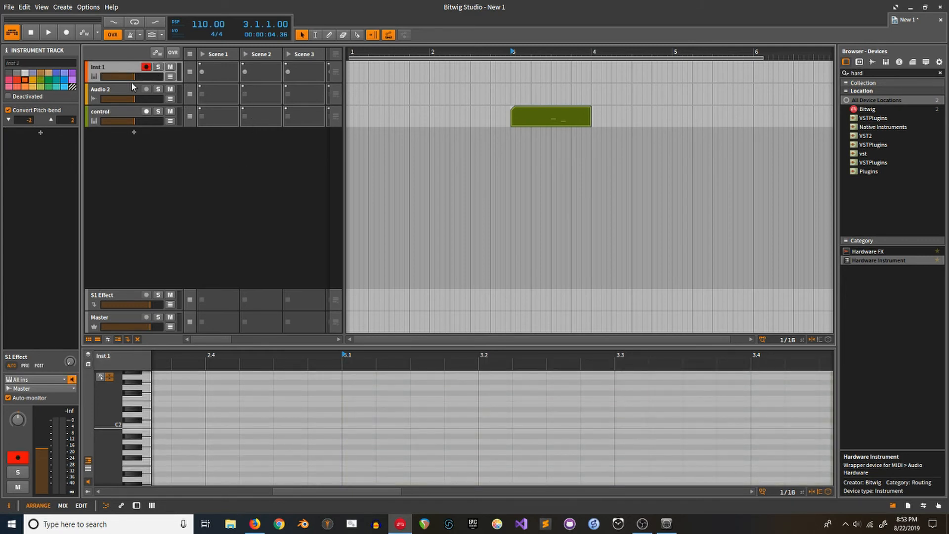
{"action": "left_click", "coordinate": [145, 67]}
{"action": "left_click", "coordinate": [102, 96]}
{"action": "left_click", "coordinate": [96, 123]}
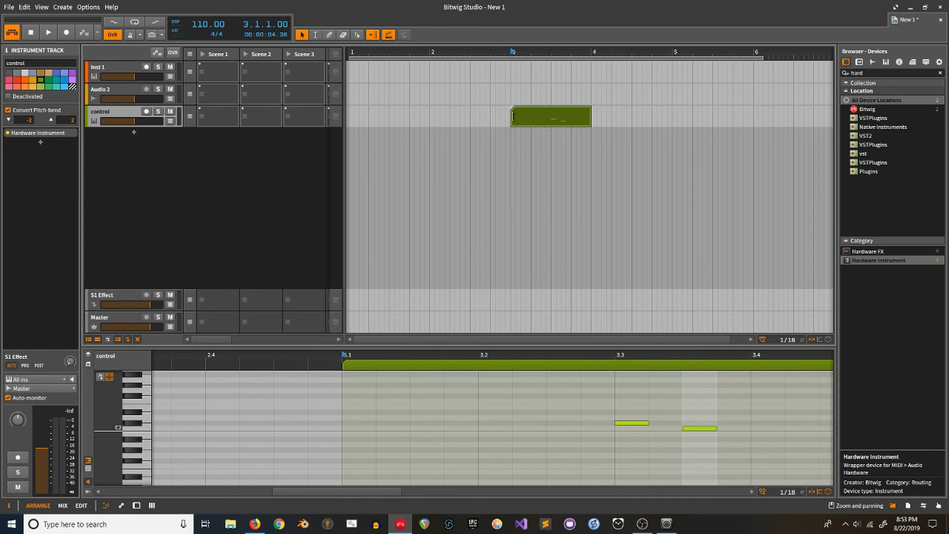
{"action": "left_click", "coordinate": [496, 87]}
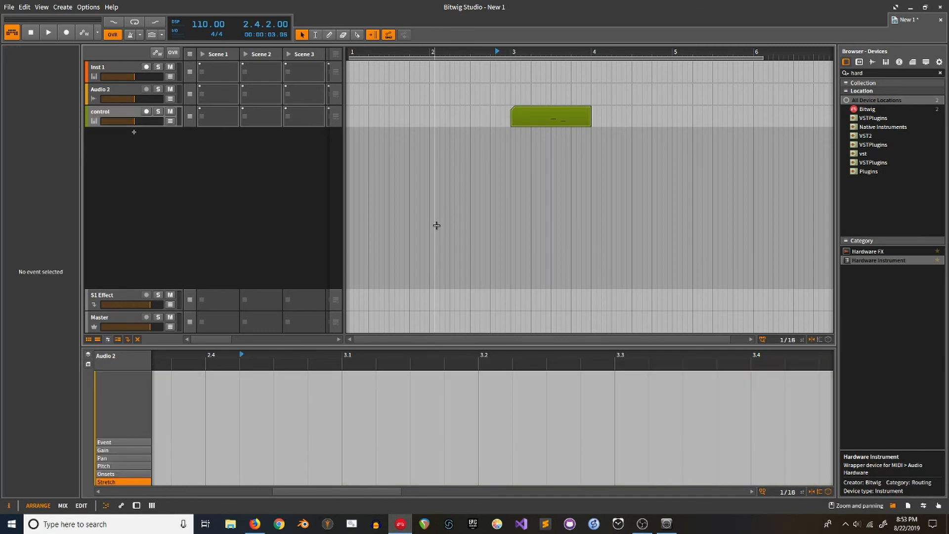